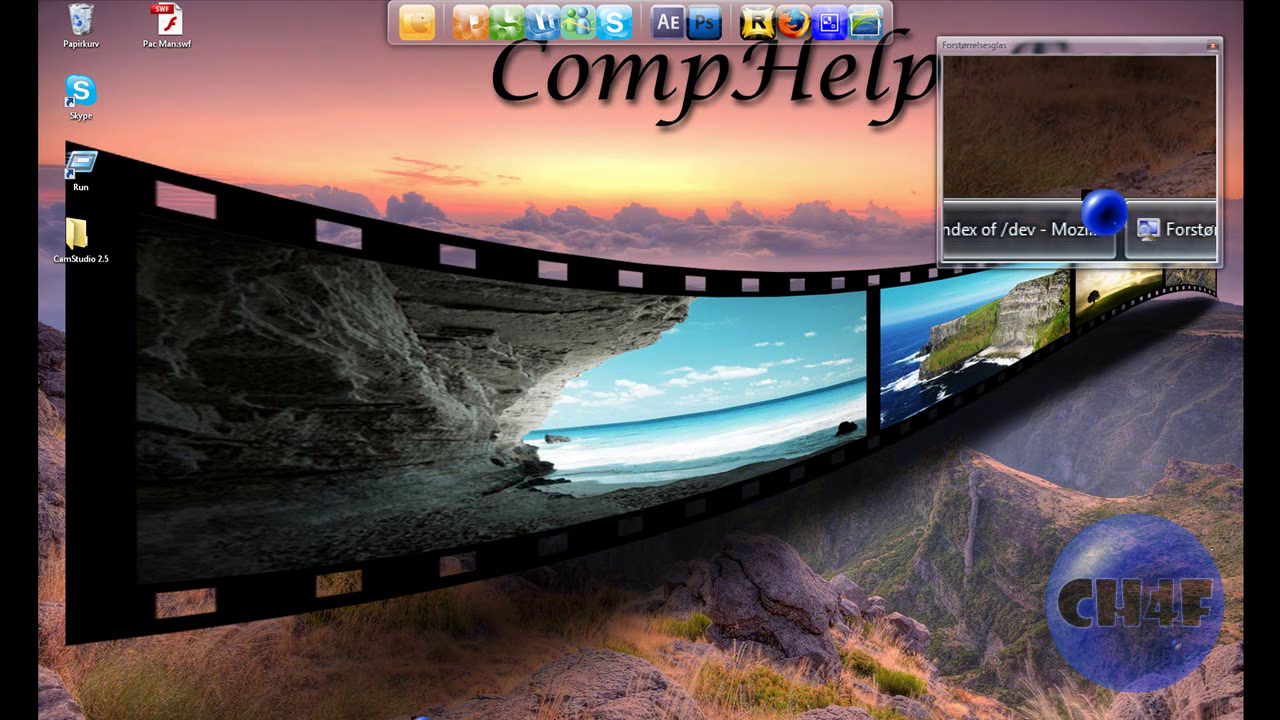
Switch to Firefox and open the CamStudio website at camstudio.org.
left_click(323, 712)
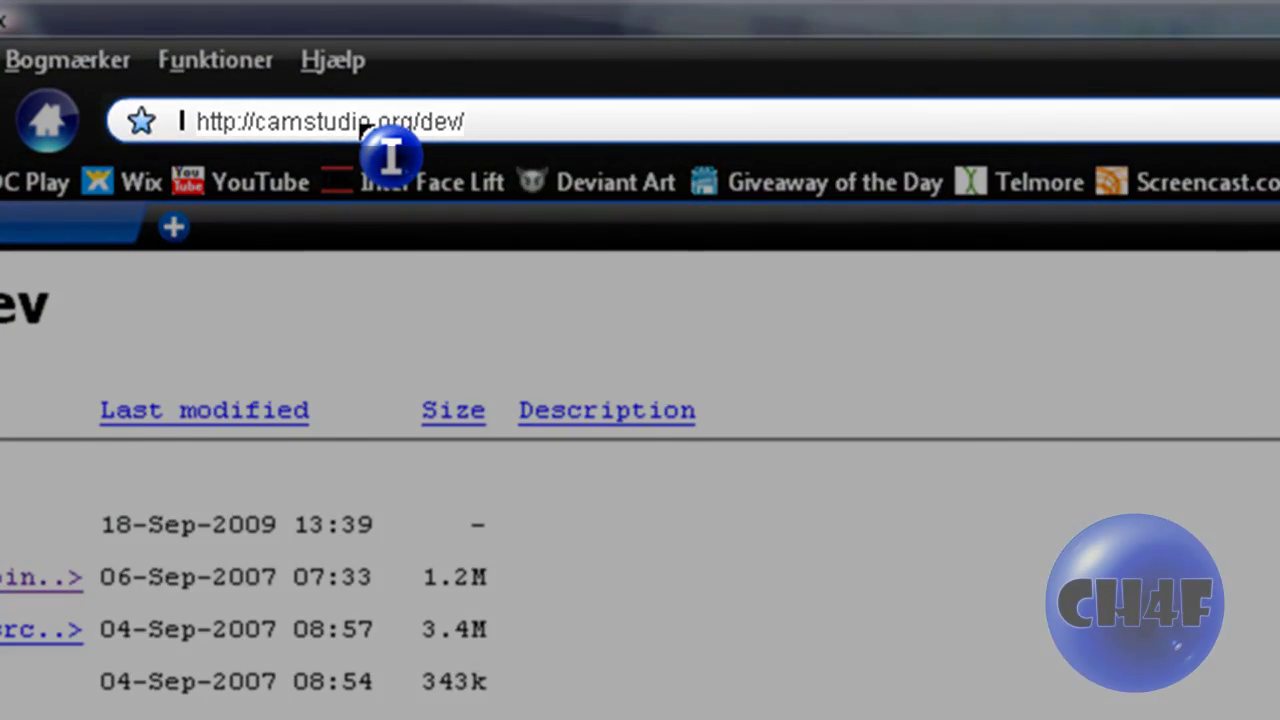
left_click(365, 125)
type("cam")
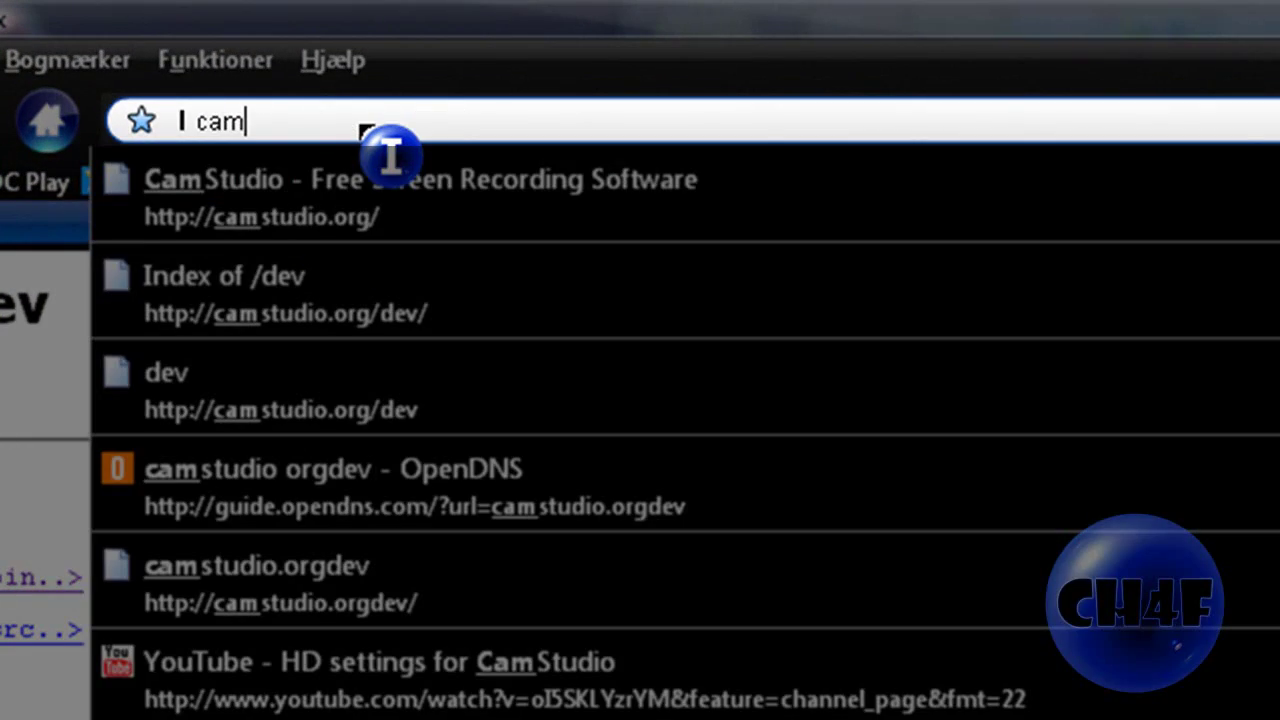
left_click(391, 194)
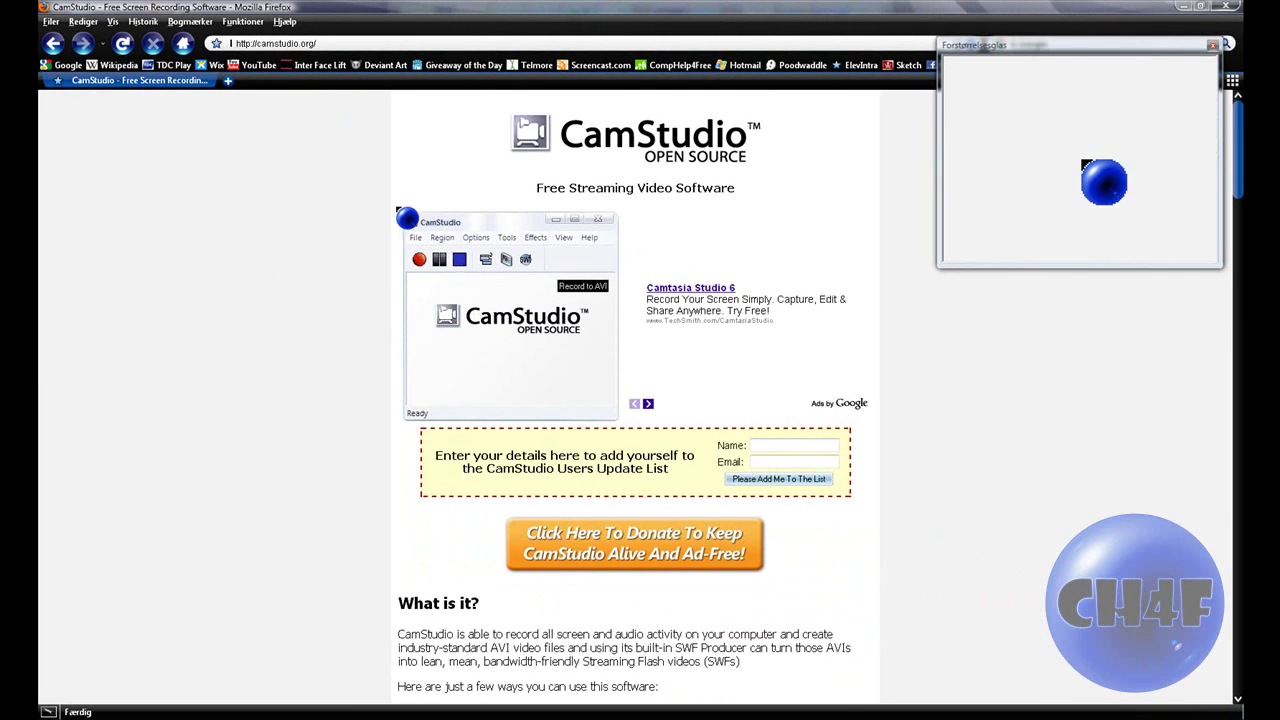
Try to download CamStudio20.exe from the Download Links on the CamStudio page.
scroll(256, 282, "down", 15)
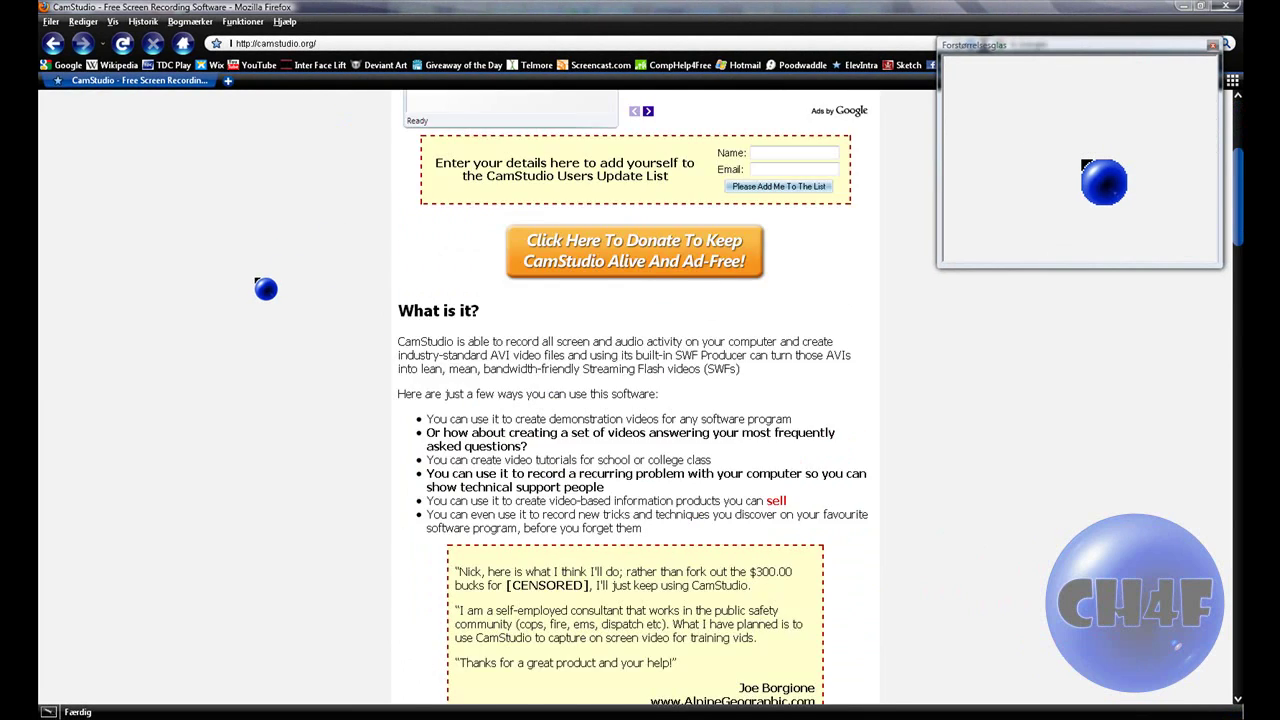
scroll(268, 284, "down", 4)
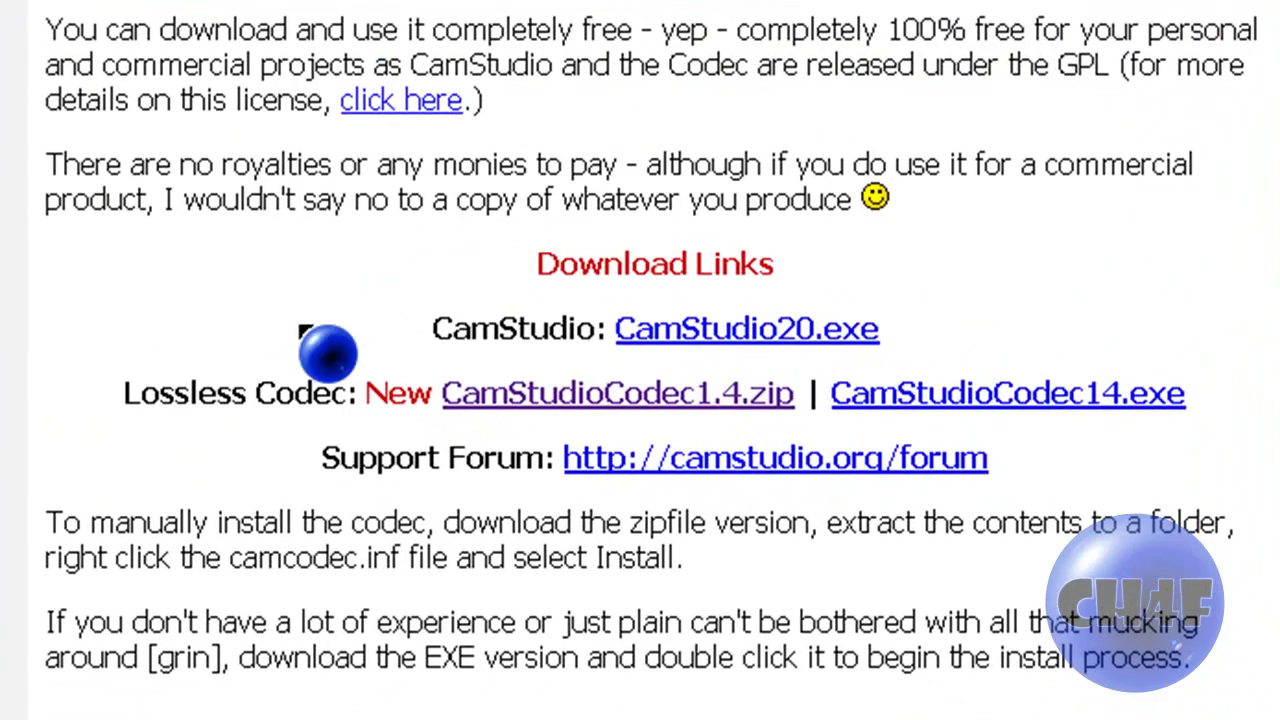
left_click(866, 326)
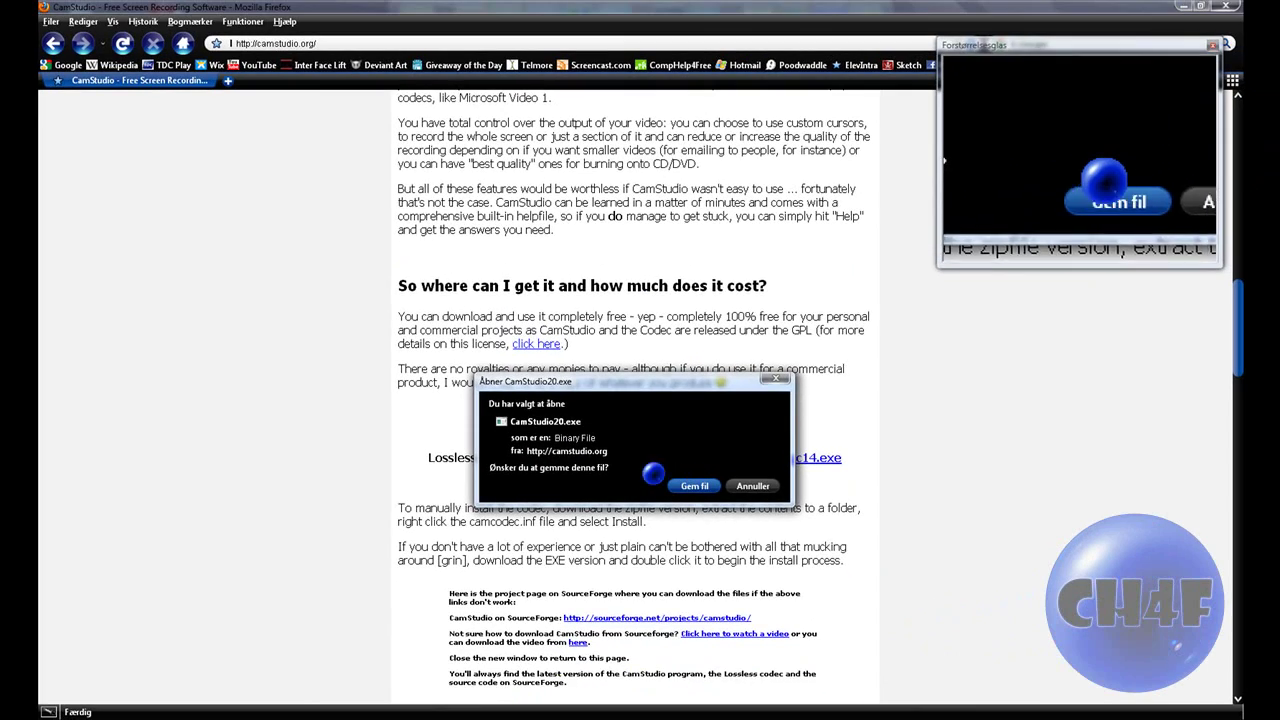
left_click(768, 488)
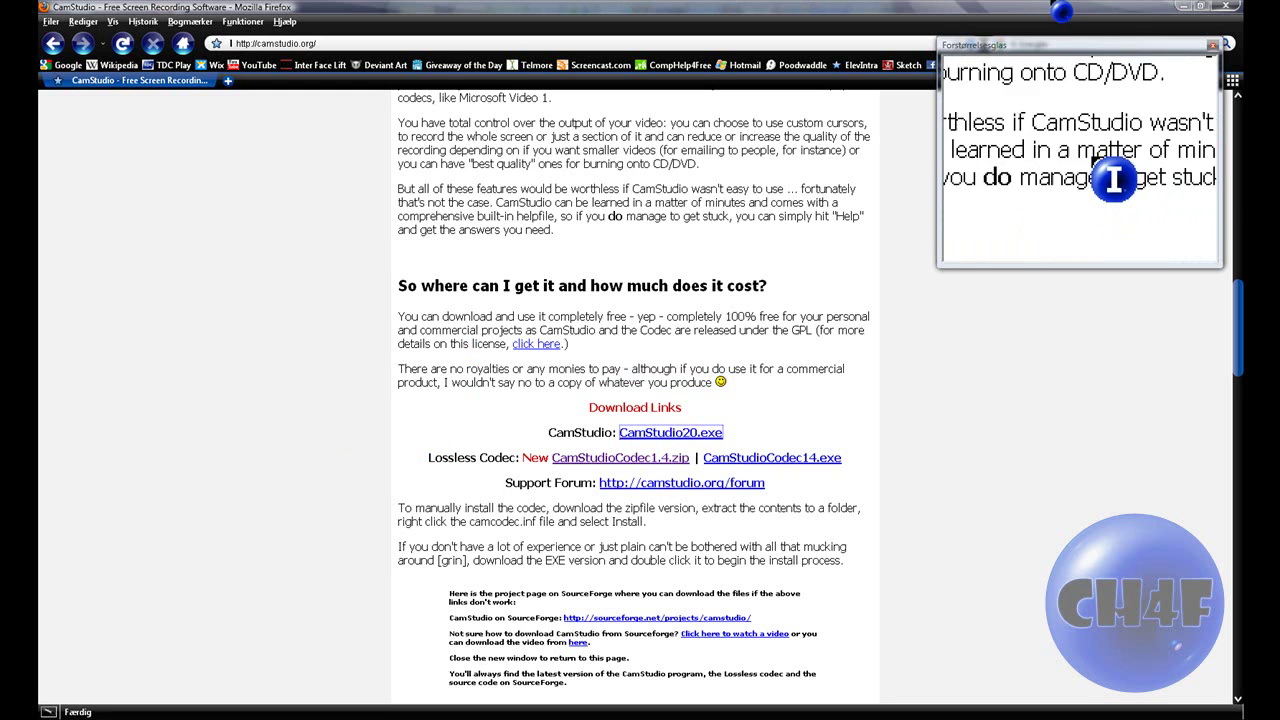
Minimize the browser, launch CamStudio and set the capture mode to a freely drawn Region.
left_click(1193, 14)
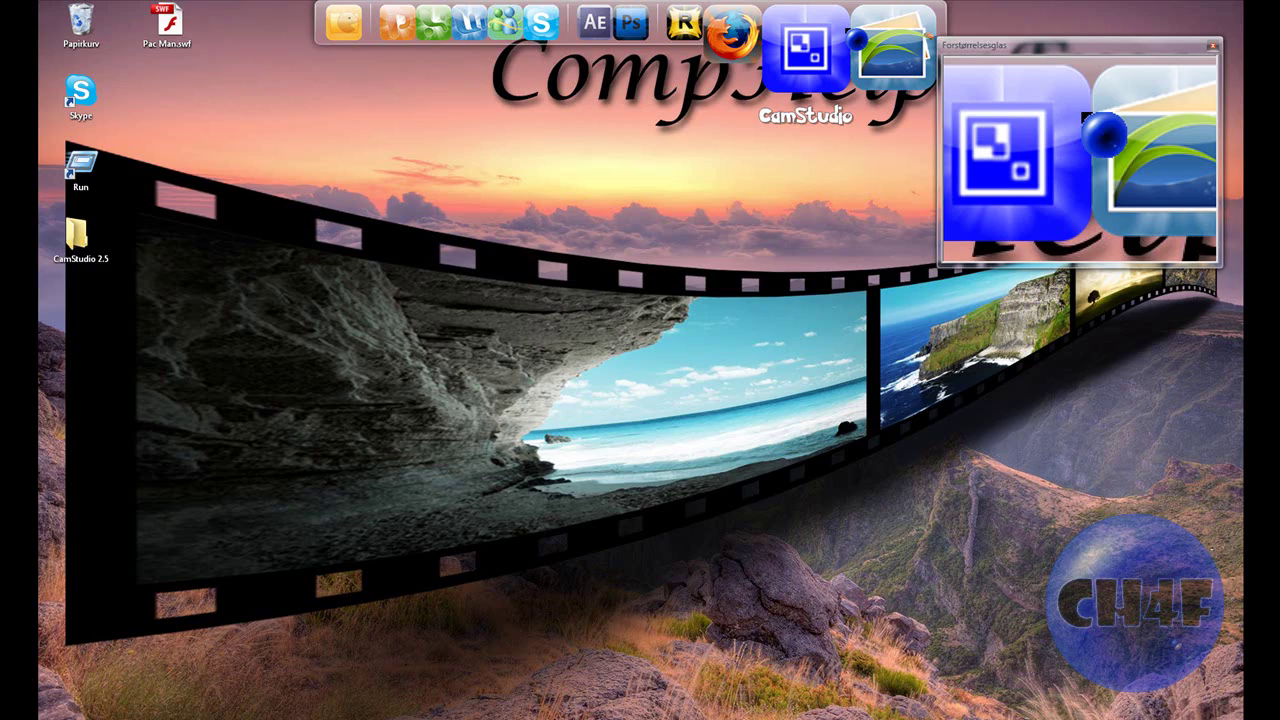
left_click(806, 50)
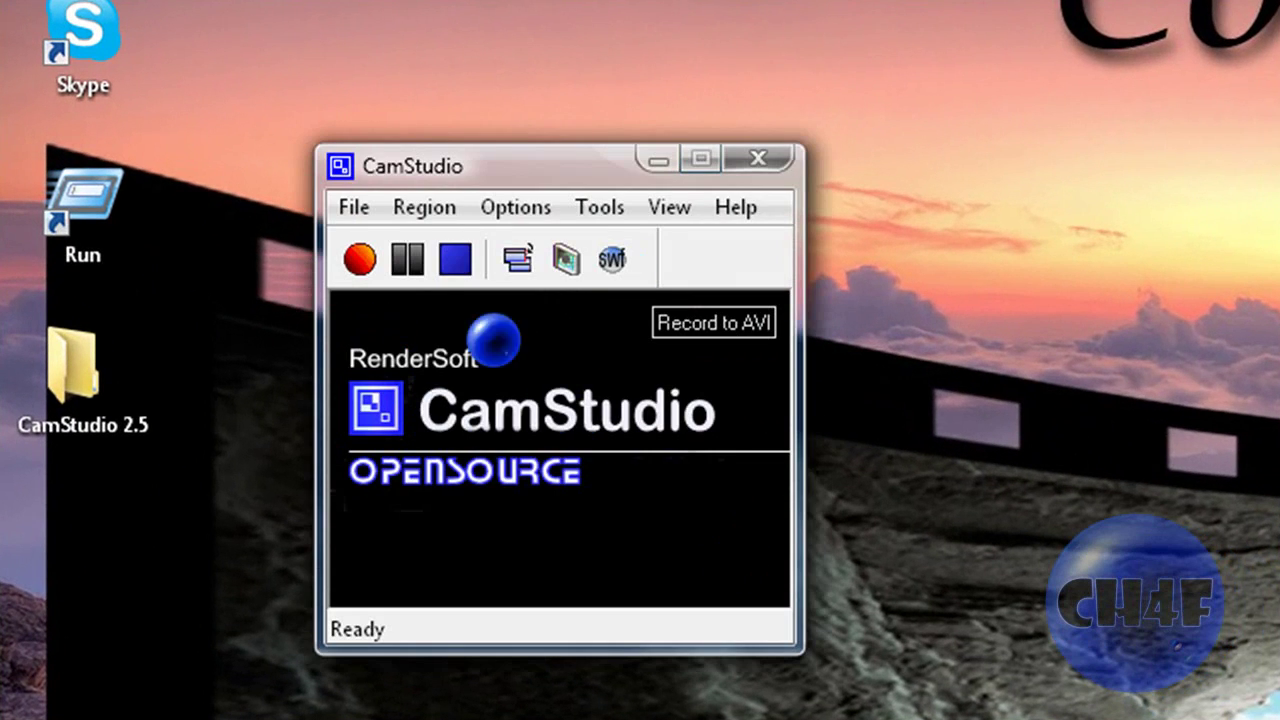
left_click(430, 208)
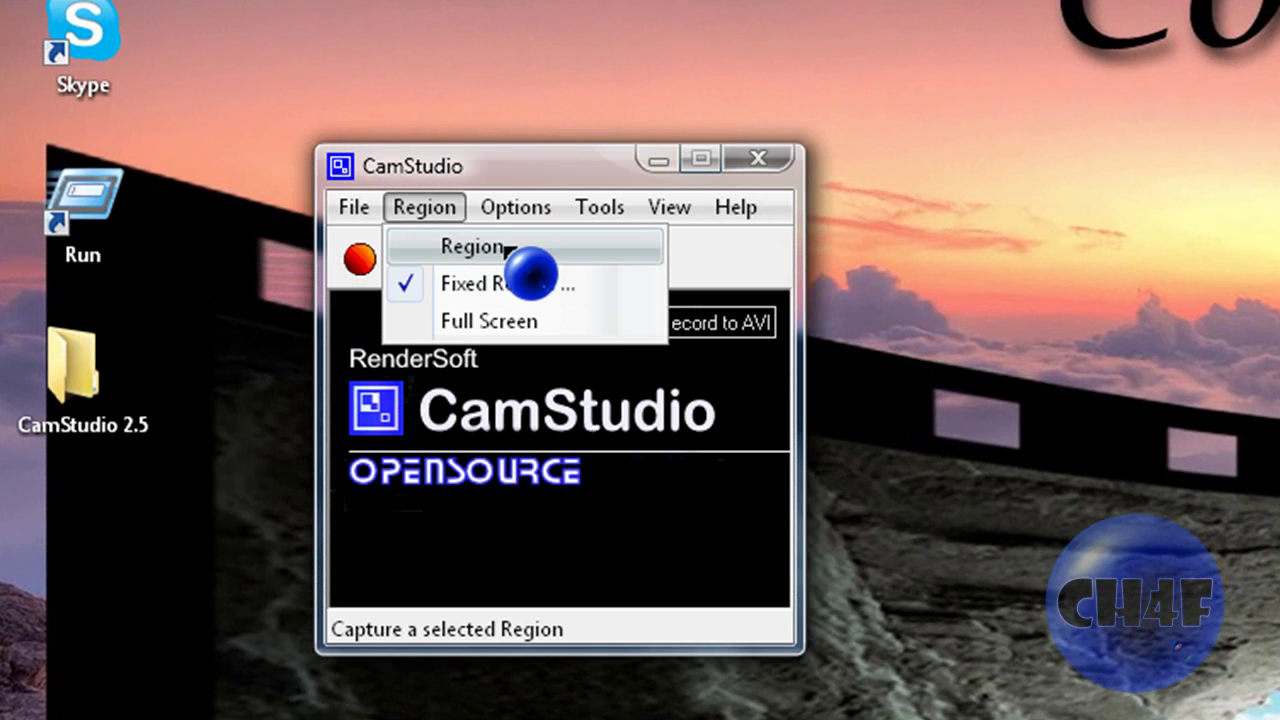
left_click(505, 247)
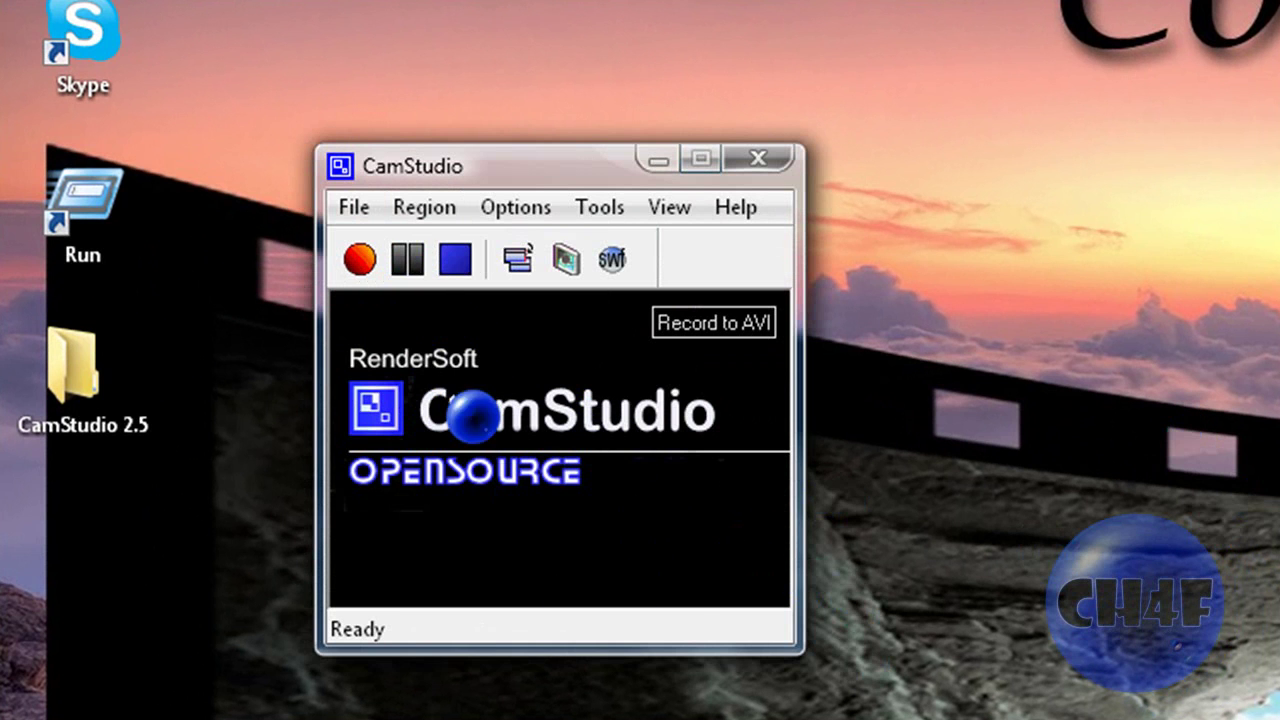
Start recording a freely drawn desktop region about 411 by 346 pixels.
left_click(363, 268)
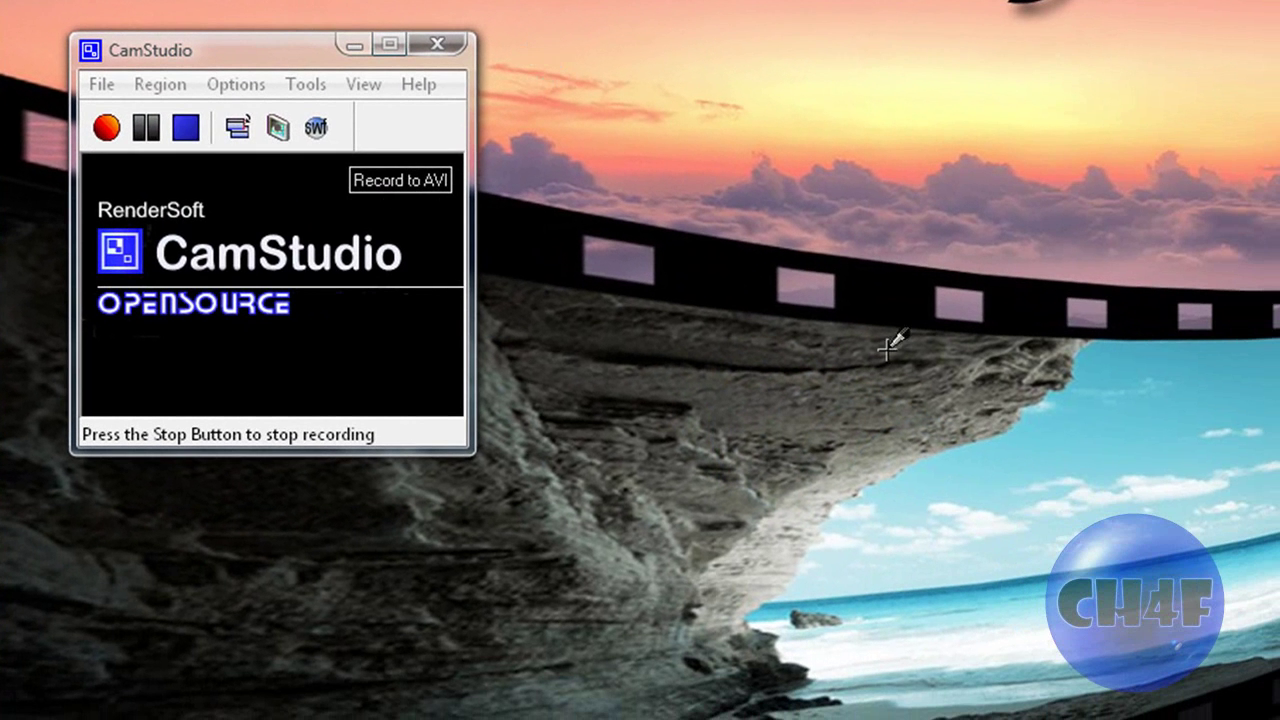
left_click_drag(1060, 470, 1110, 533)
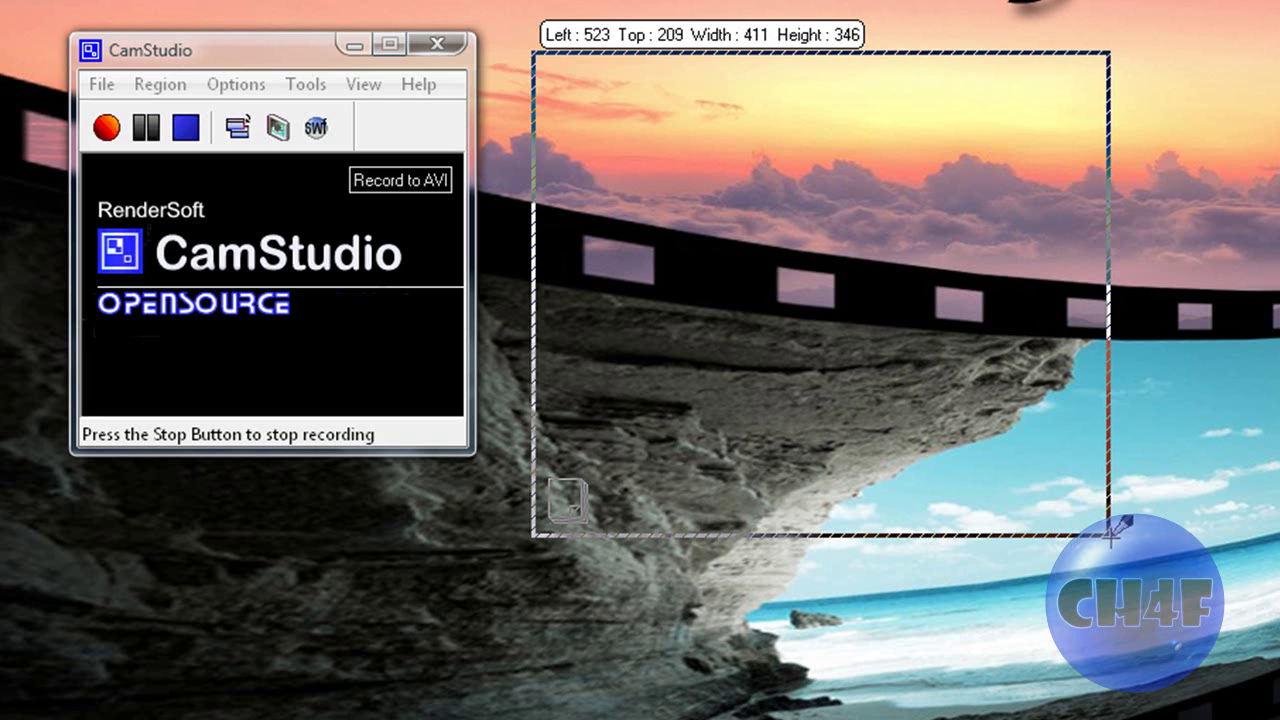
left_click_drag(1110, 533, 1110, 534)
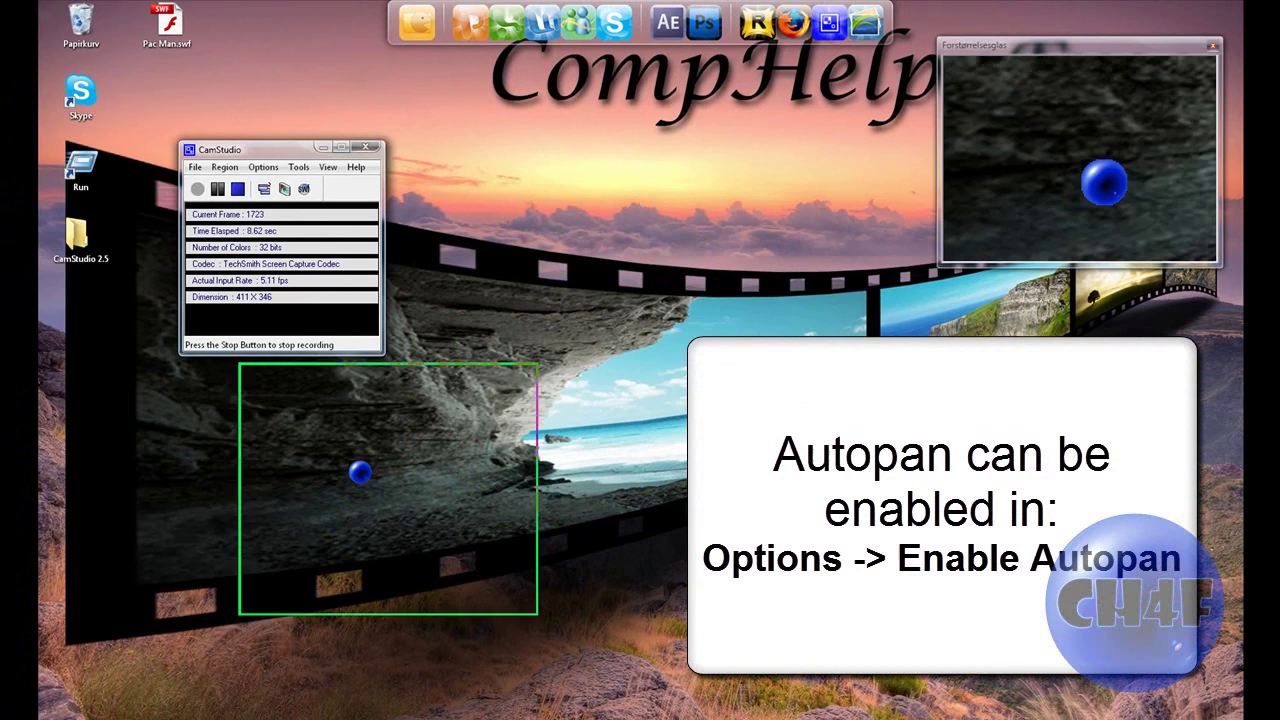
Stop the recording, saving it to the desktop as sa.avi, and play the video back.
left_click(240, 192)
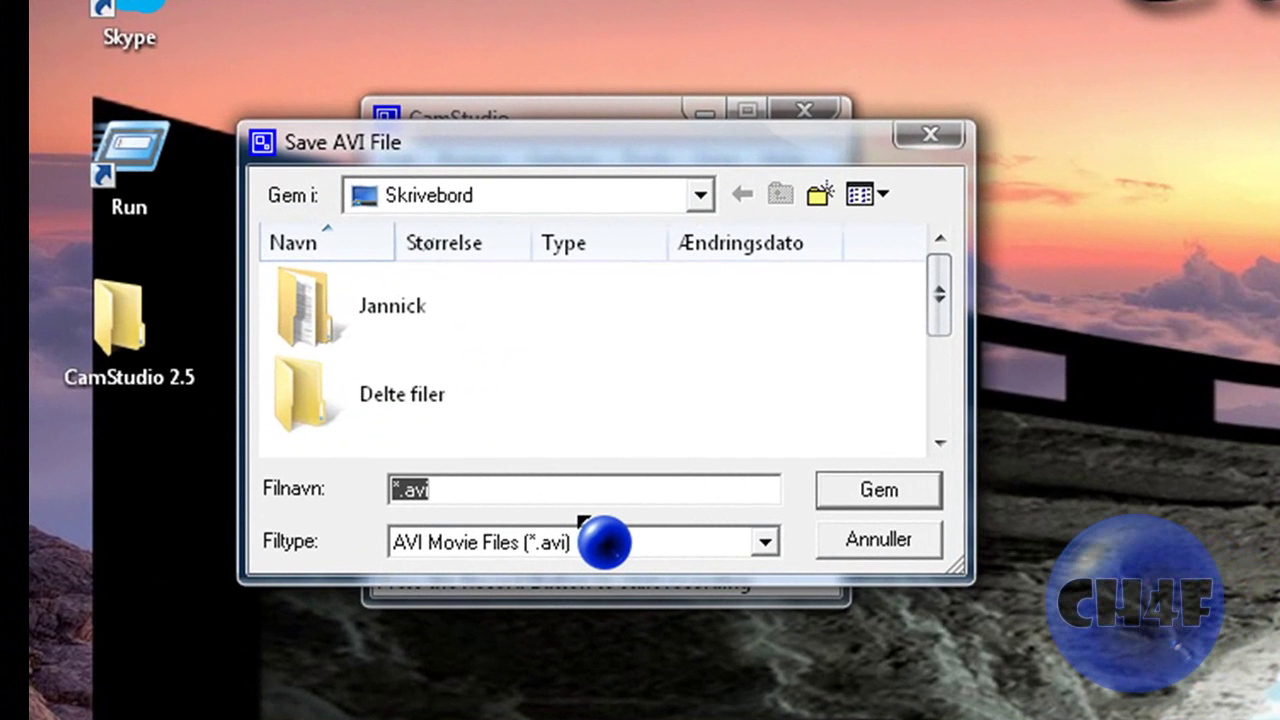
key("Return")
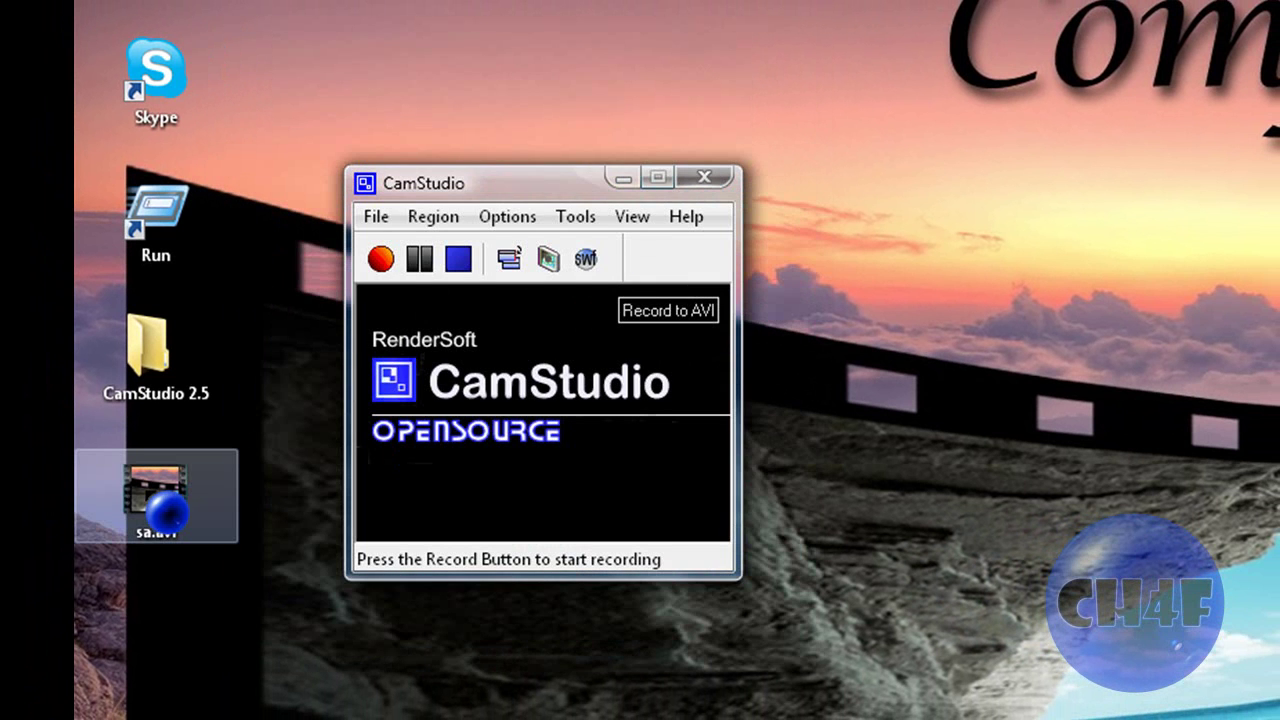
double_click(160, 500)
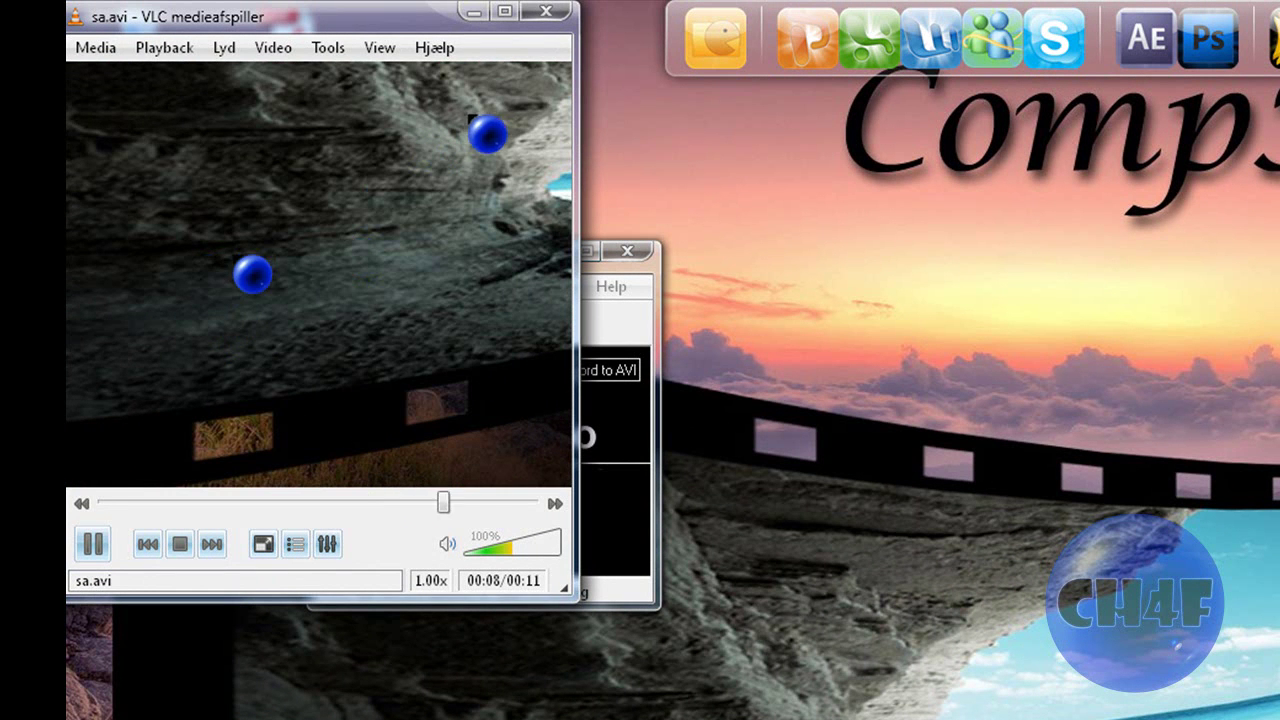
left_click(546, 10)
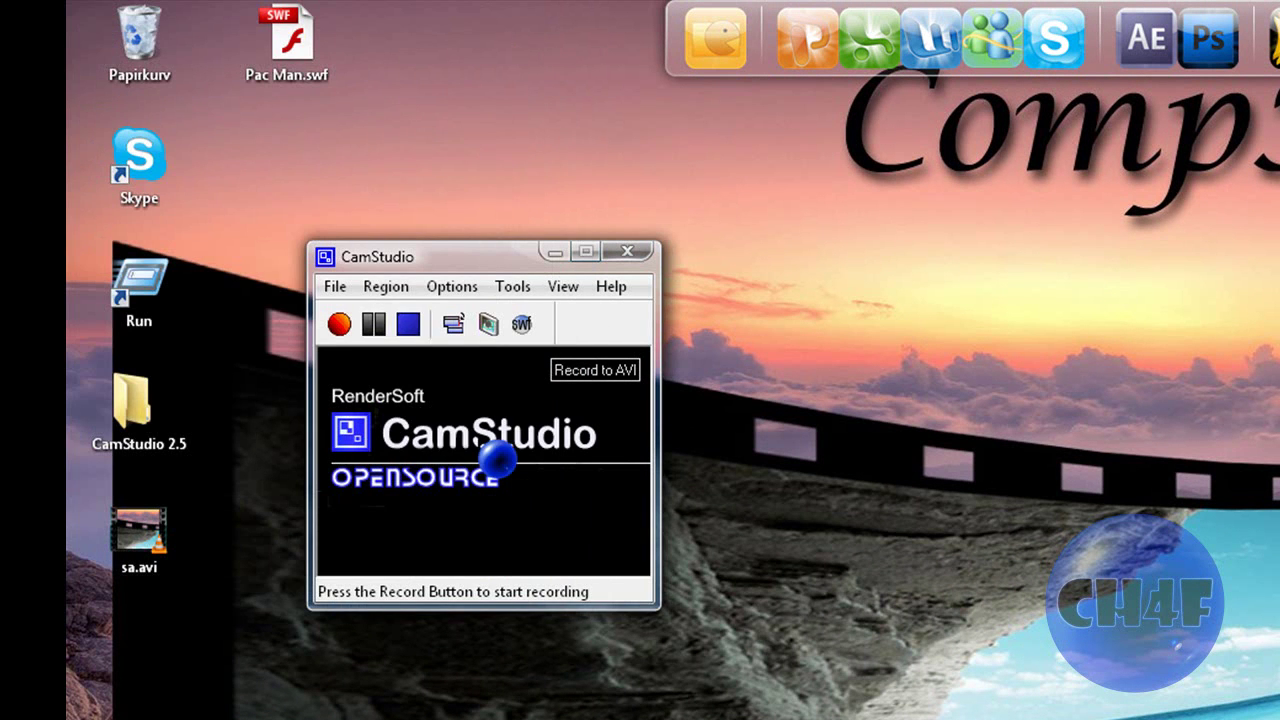
Set the capture mode to a Fixed Region of 640 by 480 and start recording it over the middle of the desktop.
left_click(385, 286)
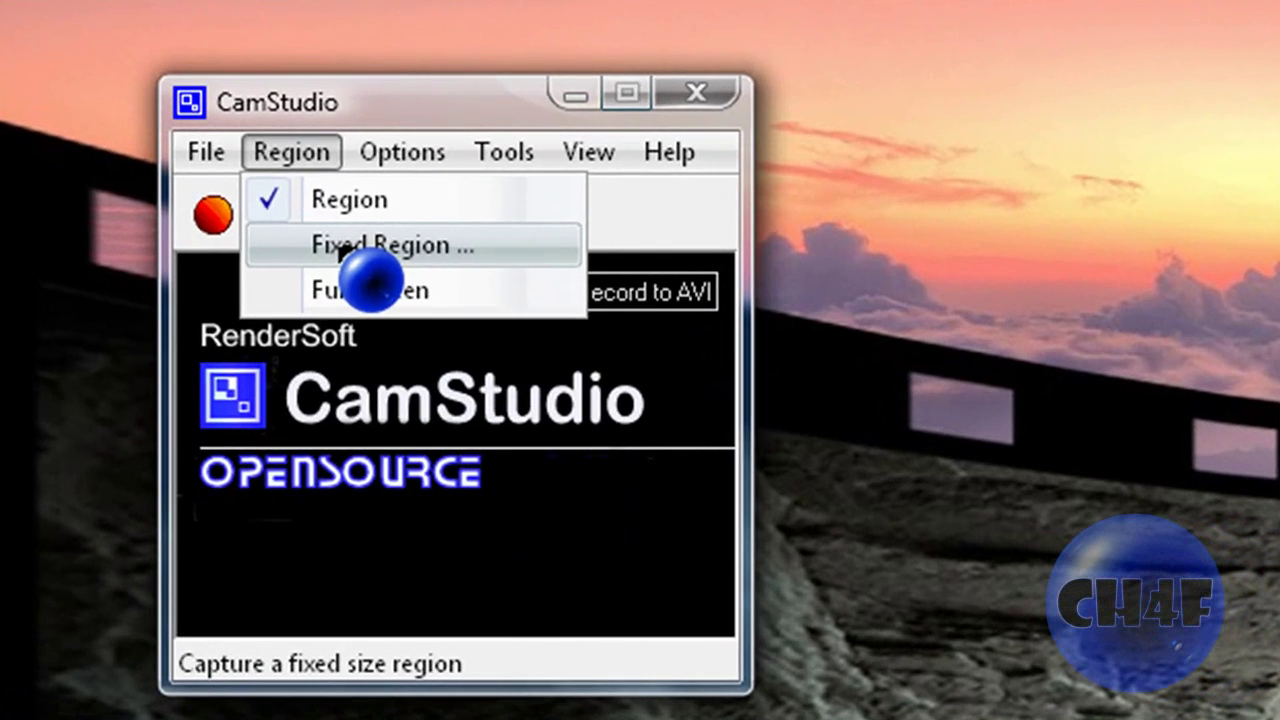
left_click(420, 338)
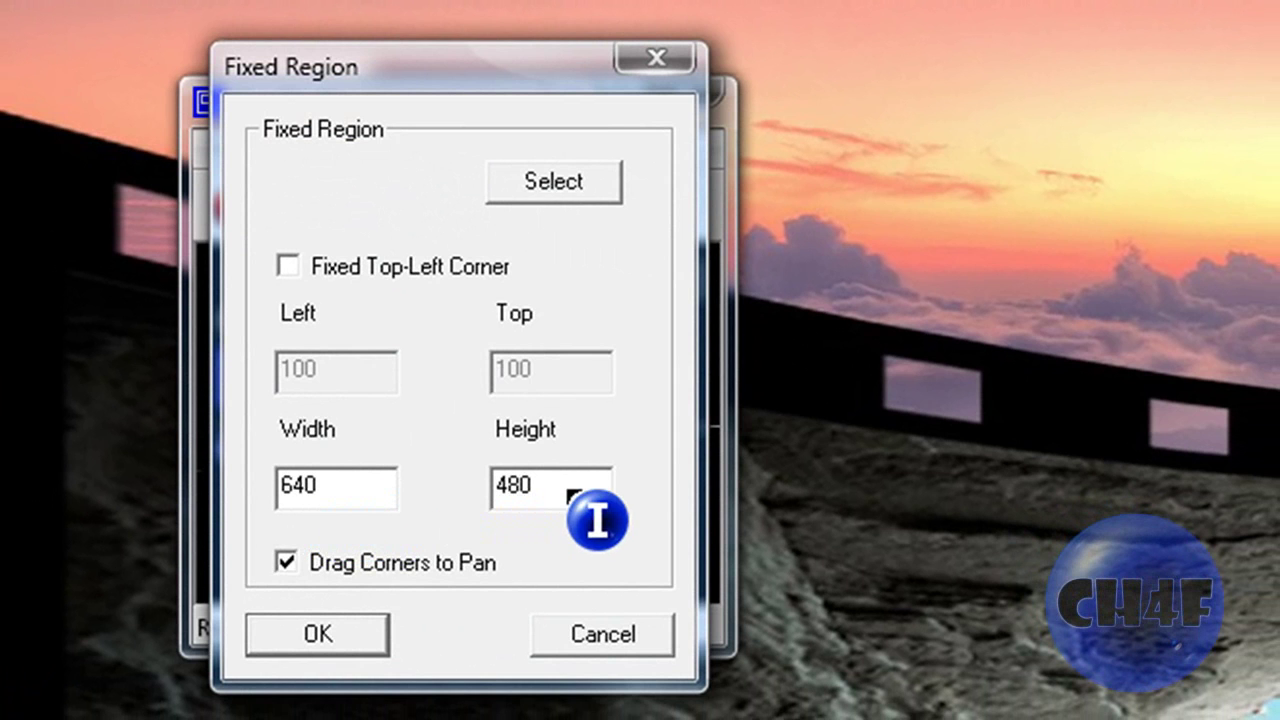
left_click(366, 645)
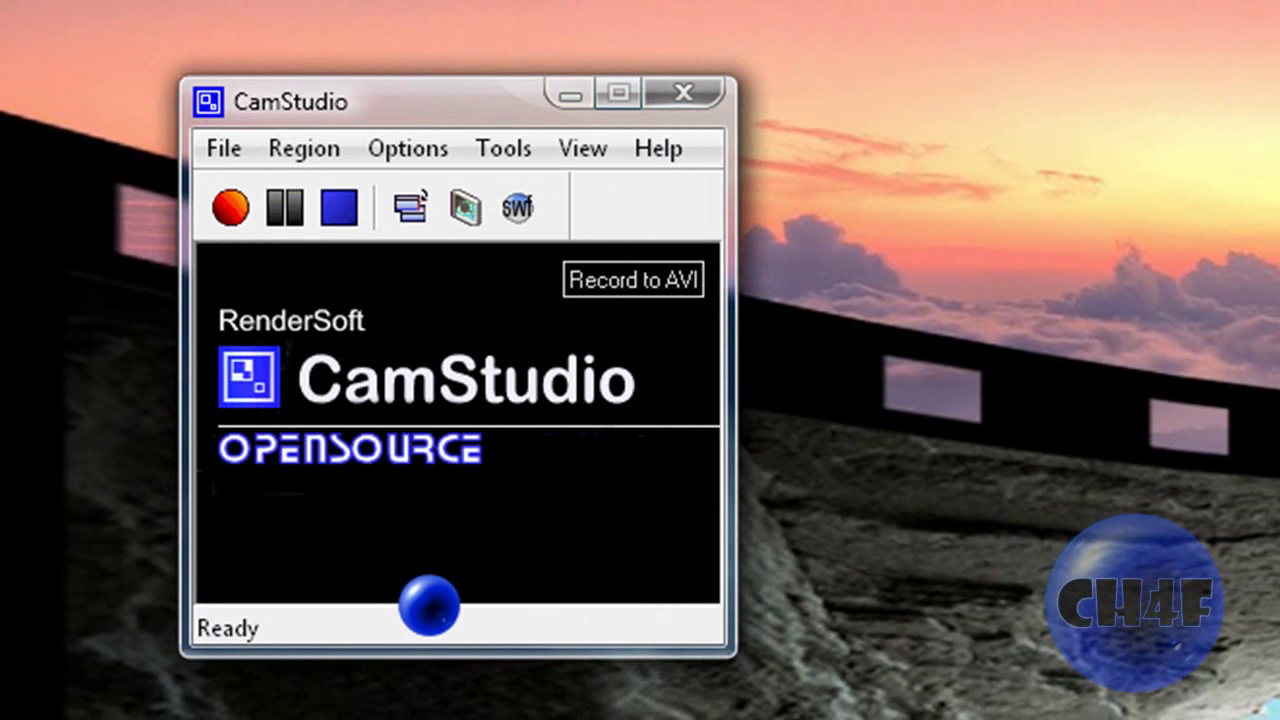
left_click(231, 207)
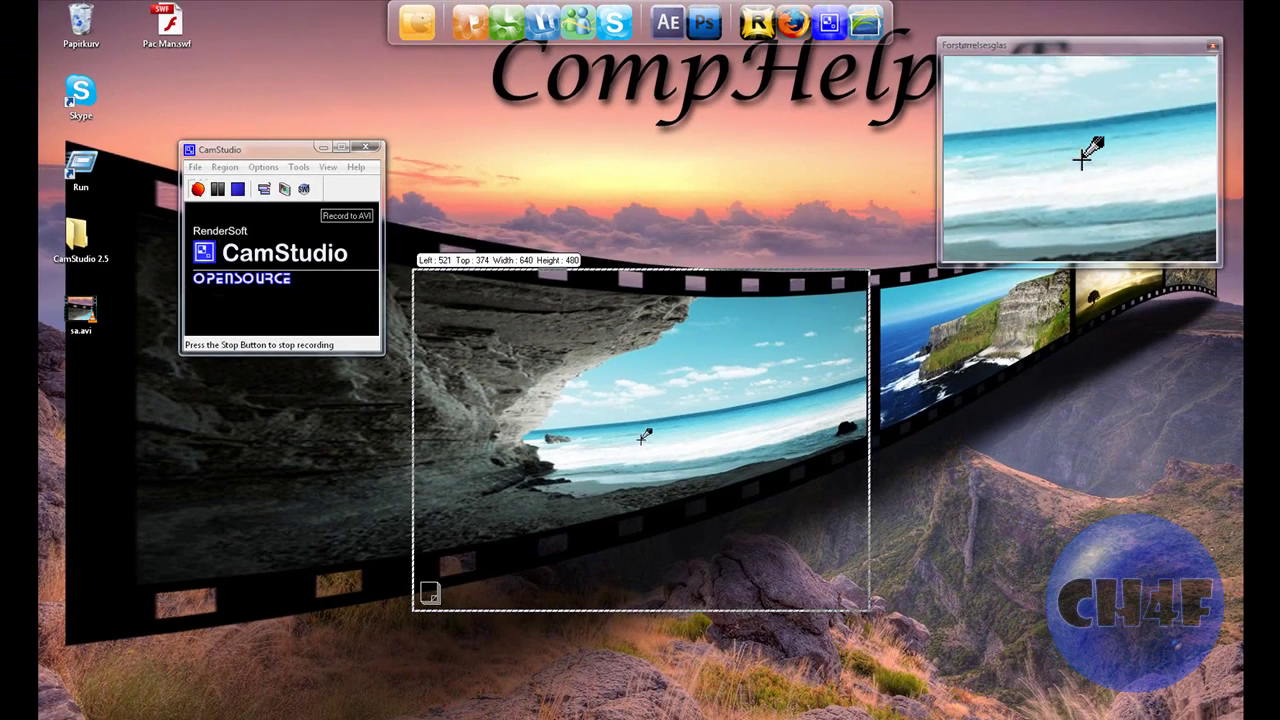
left_click(638, 432)
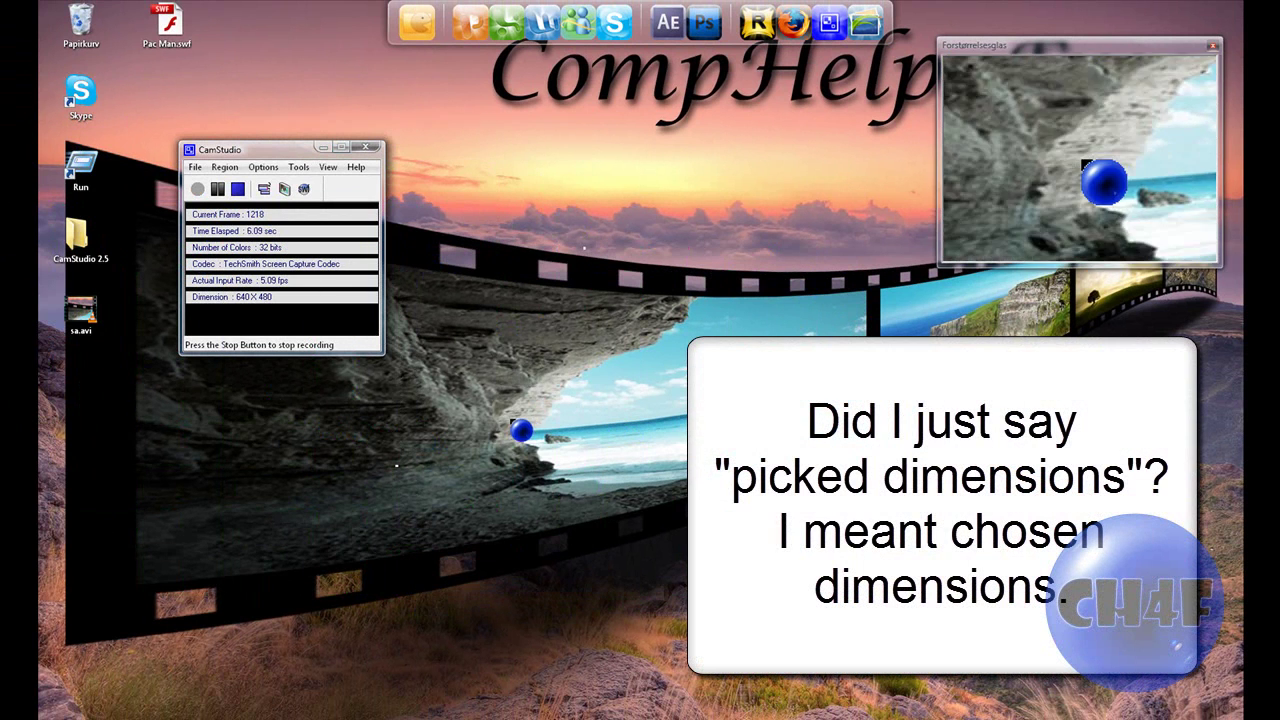
Stop the fixed-region recording, saving it to the desktop as sab.avi, and open the video for playback.
left_click(240, 191)
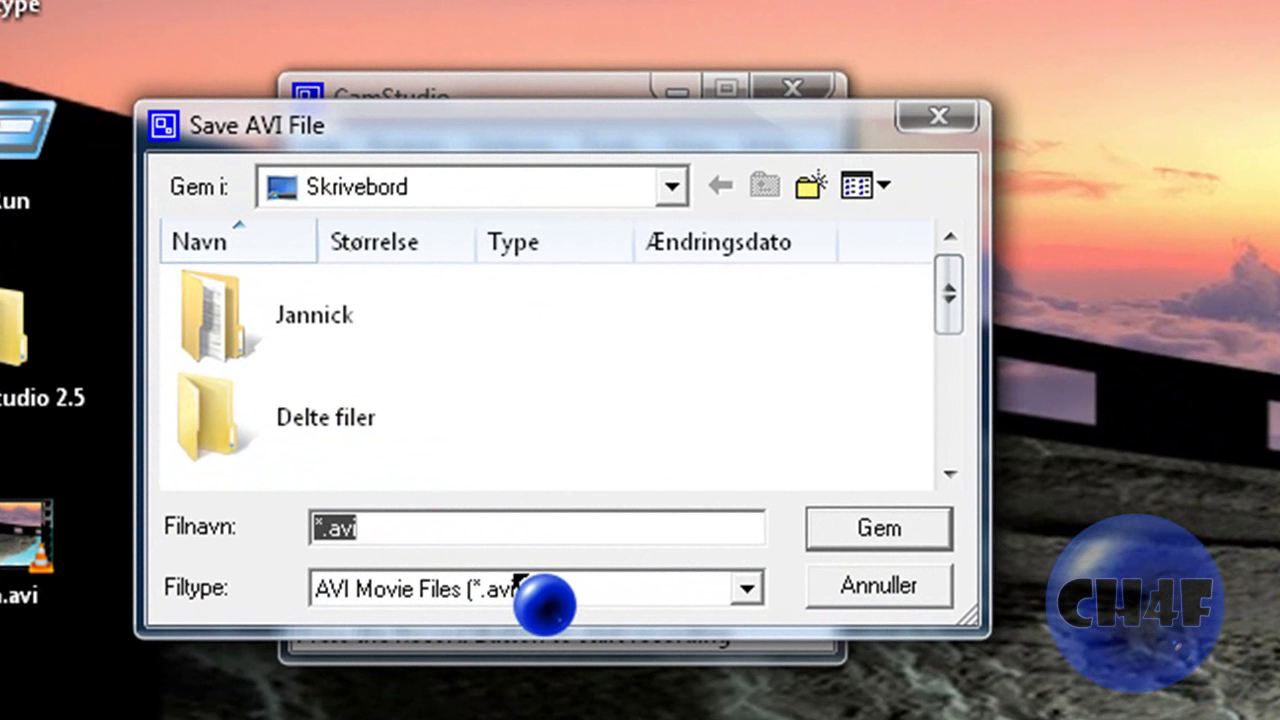
type("sab")
key("Return")
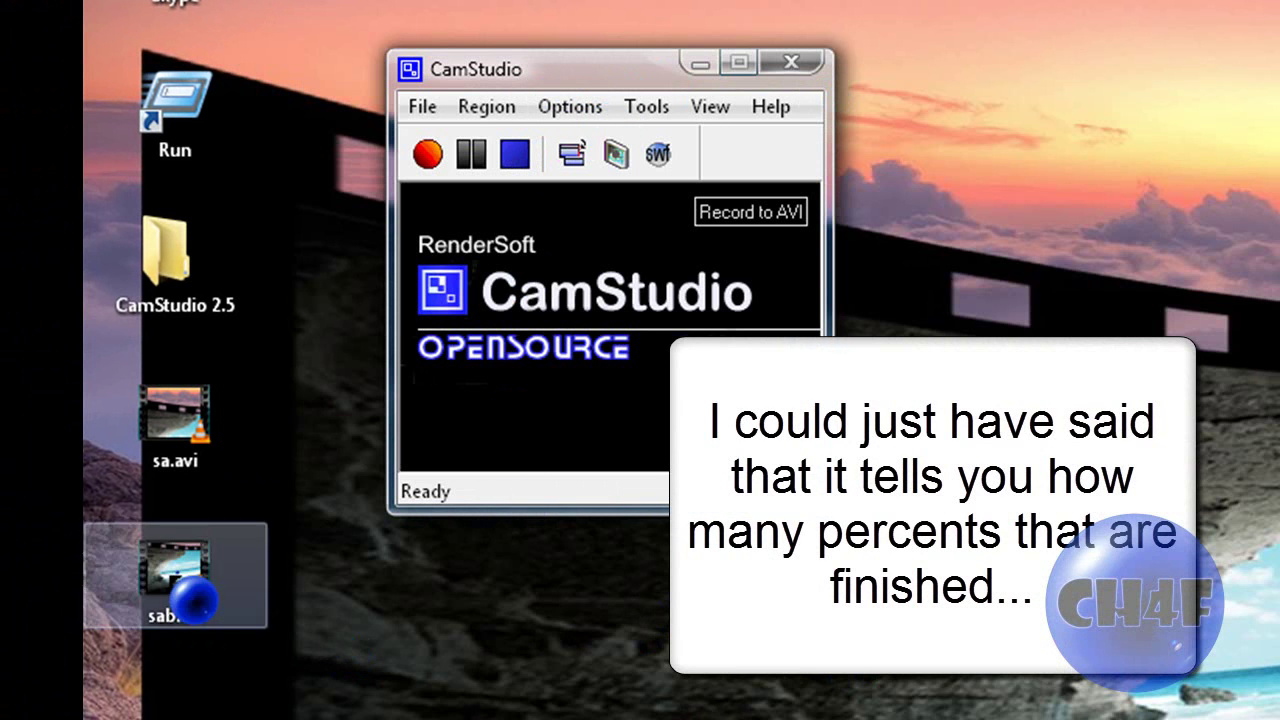
double_click(229, 597)
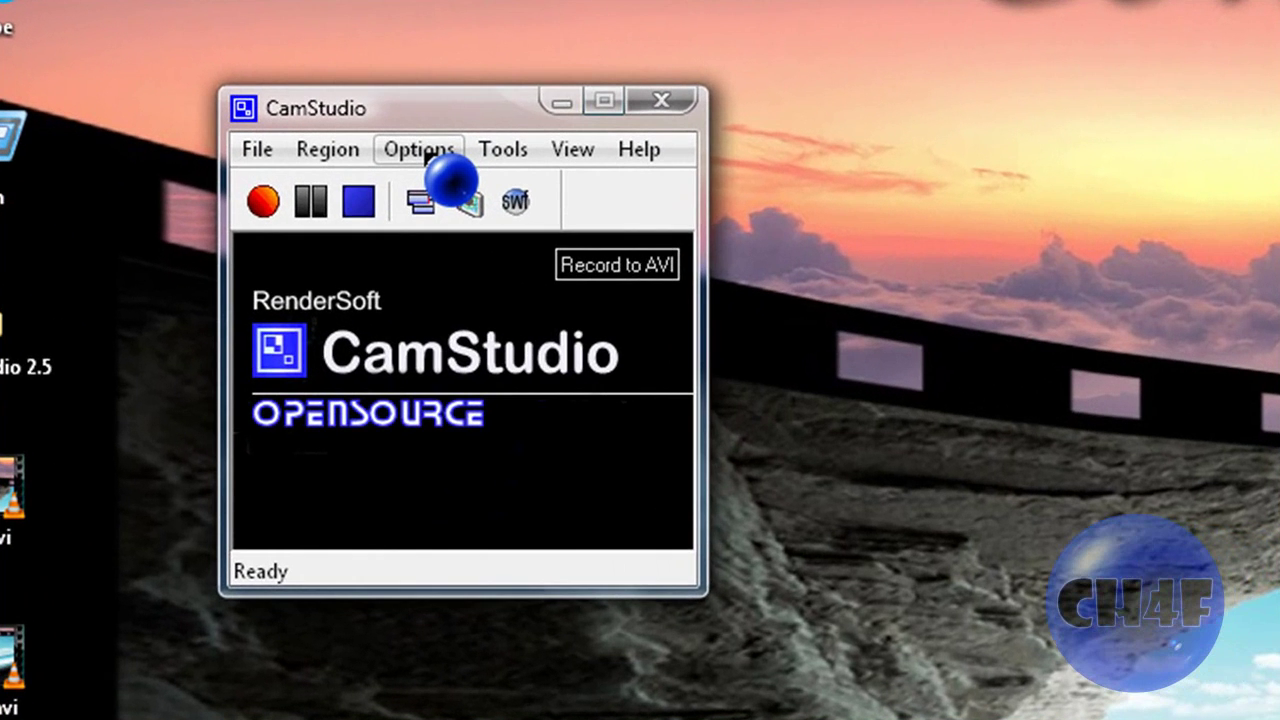
In the Video Options, choose the TechSmith Screen Capture Codec as compressor and set the quality to 100.
left_click(424, 156)
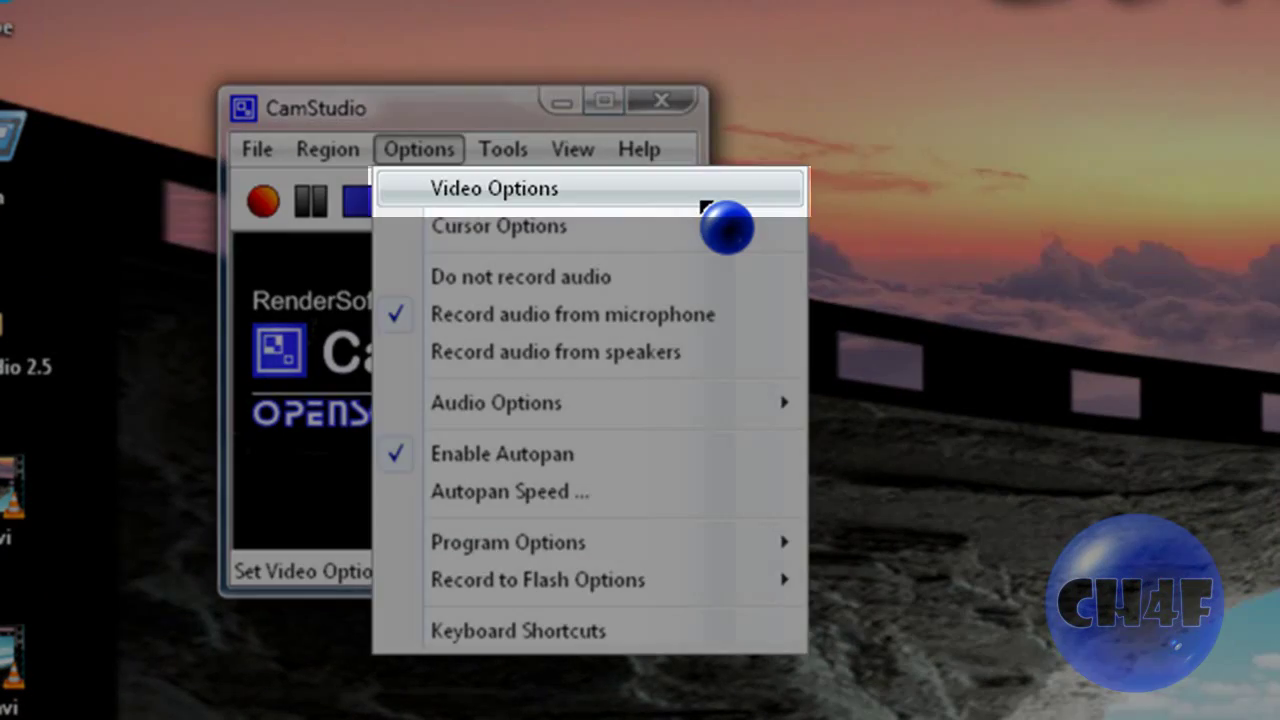
left_click(705, 205)
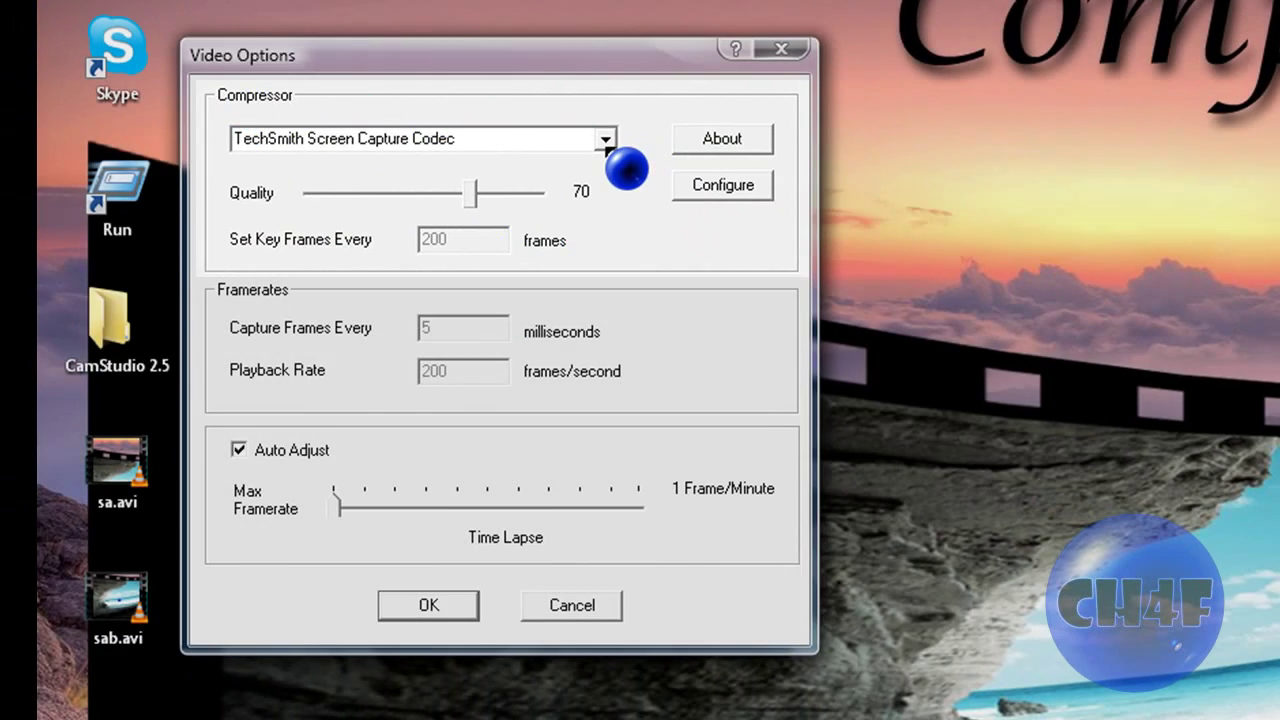
left_click(605, 140)
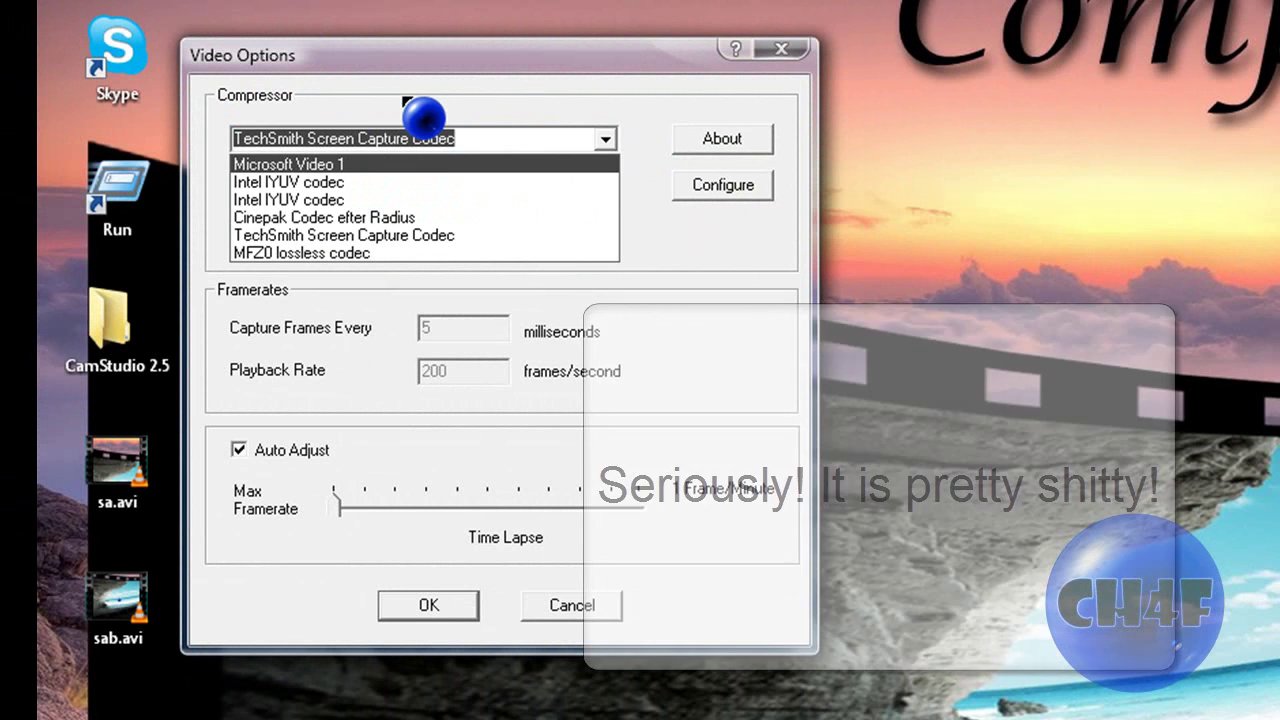
left_click(424, 116)
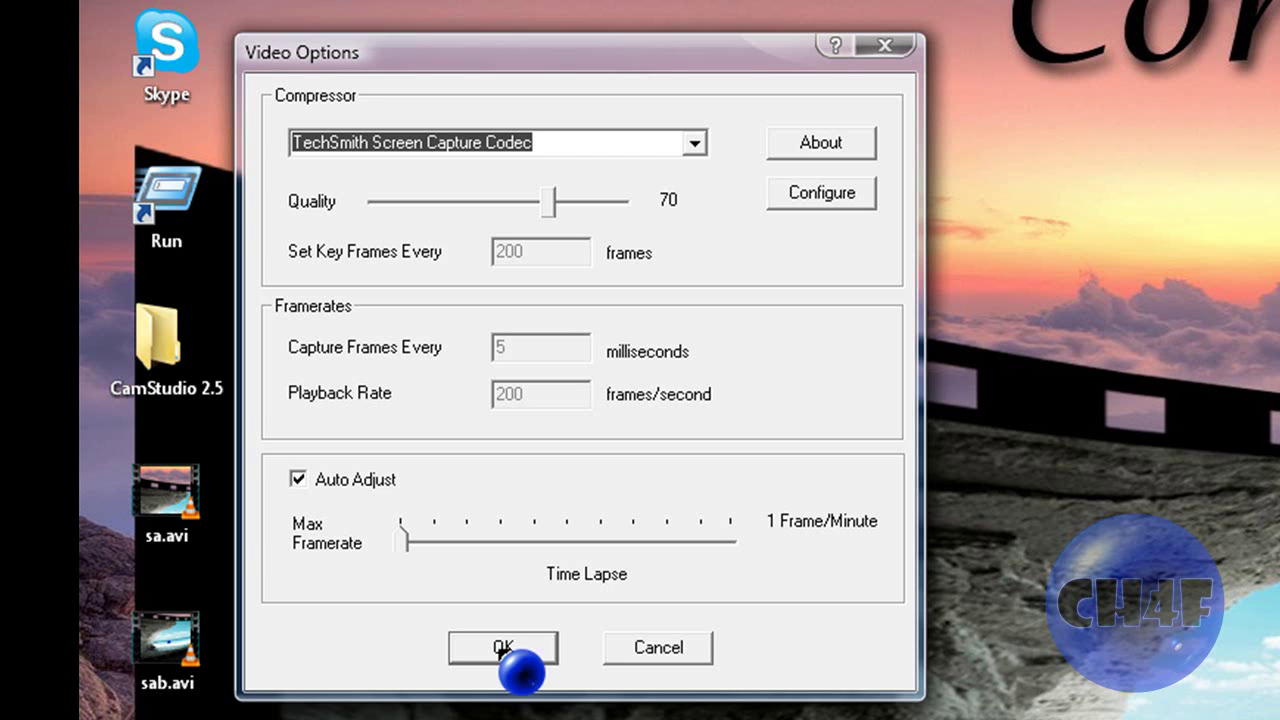
left_click(694, 143)
left_click(510, 246)
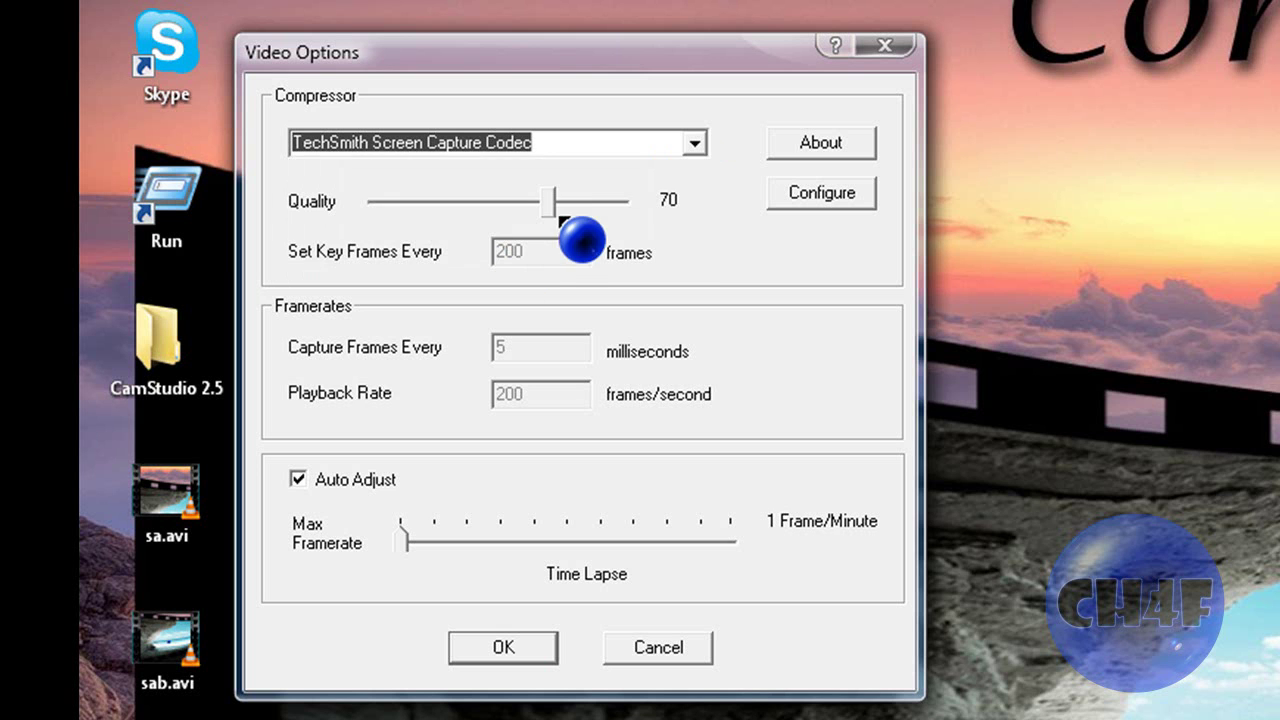
left_click_drag(553, 205, 751, 223)
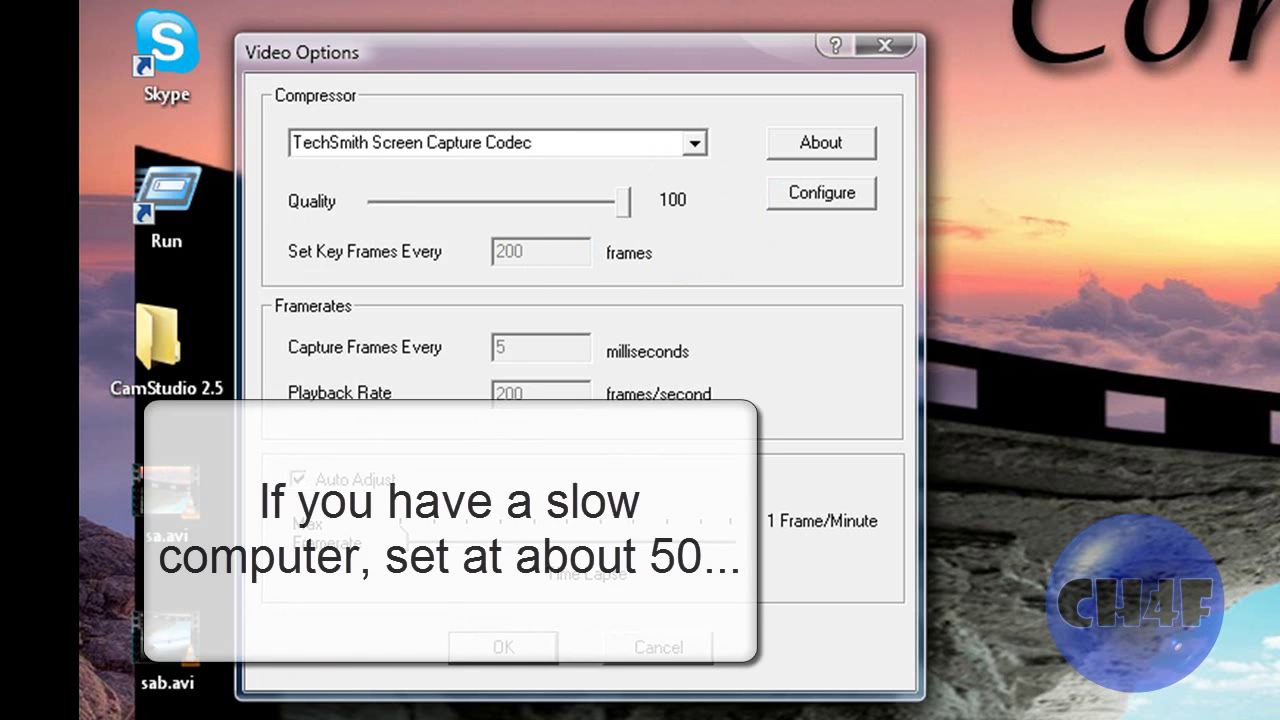
left_click(527, 672)
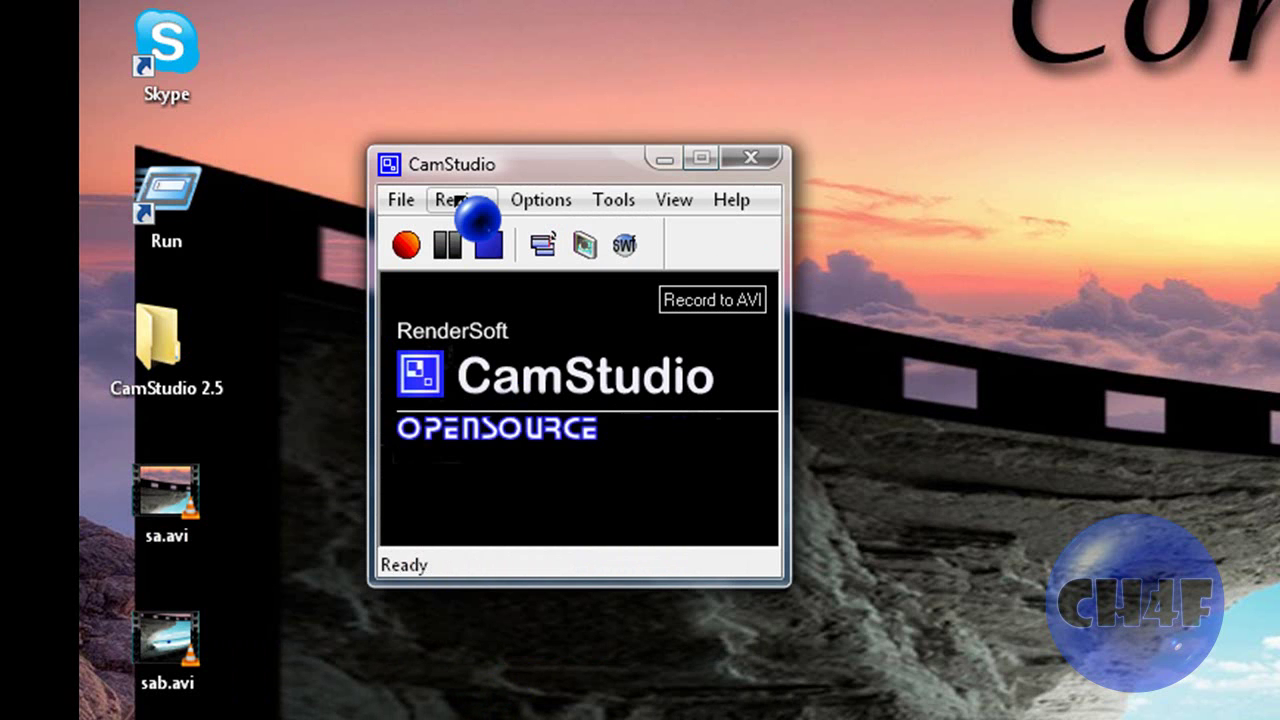
left_click(477, 215)
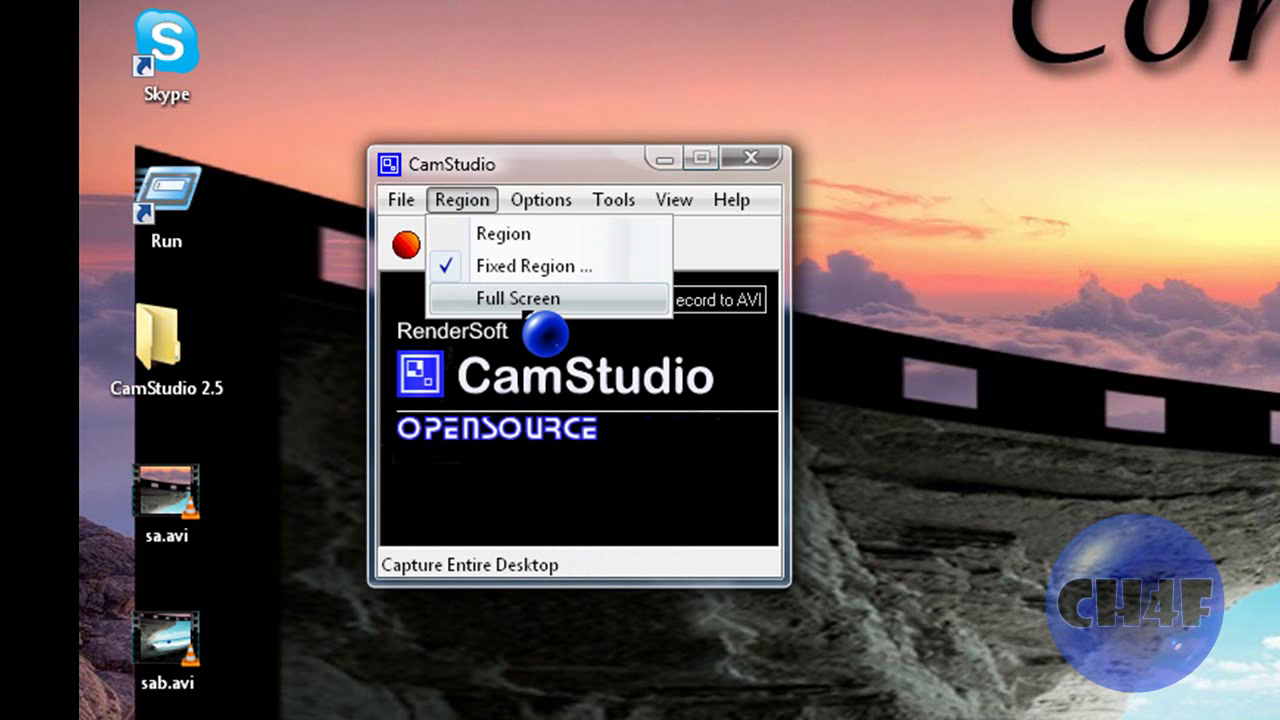
left_click(485, 202)
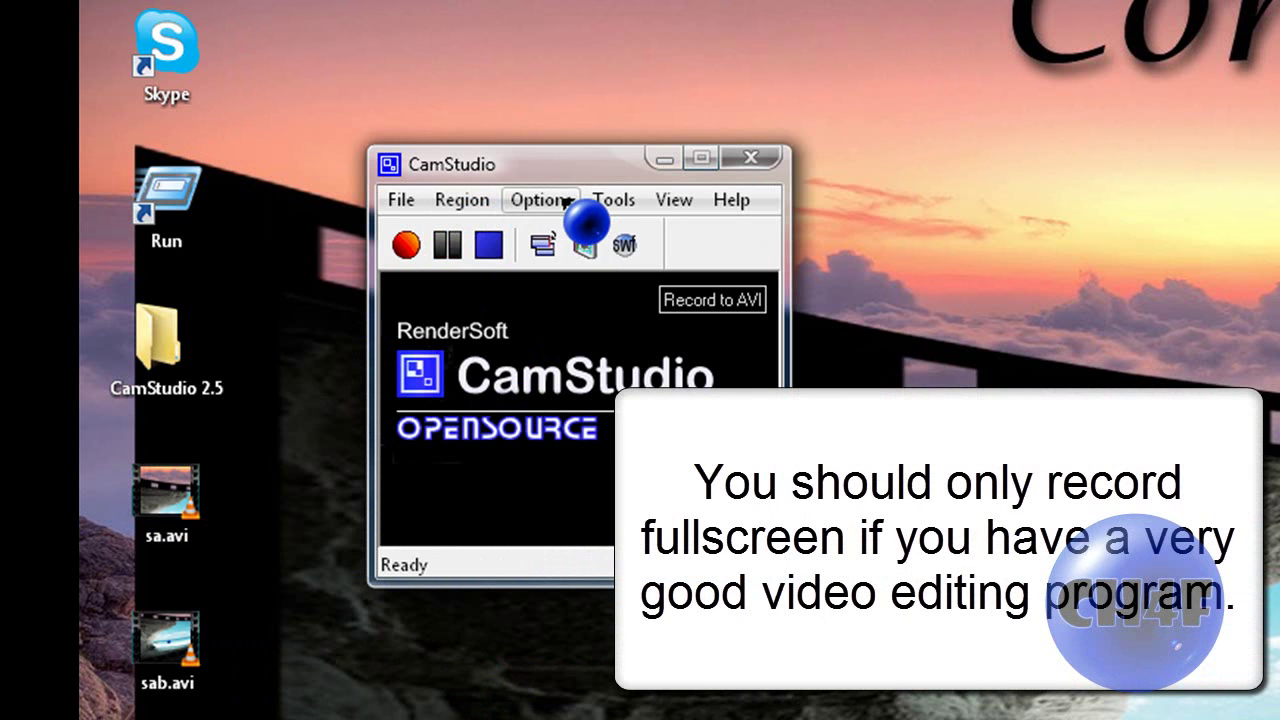
Try Ctrl, Alt and Shift as modifiers for the Record/Pause key in the Keyboard Shortcuts settings, and discard the changes.
left_click(560, 202)
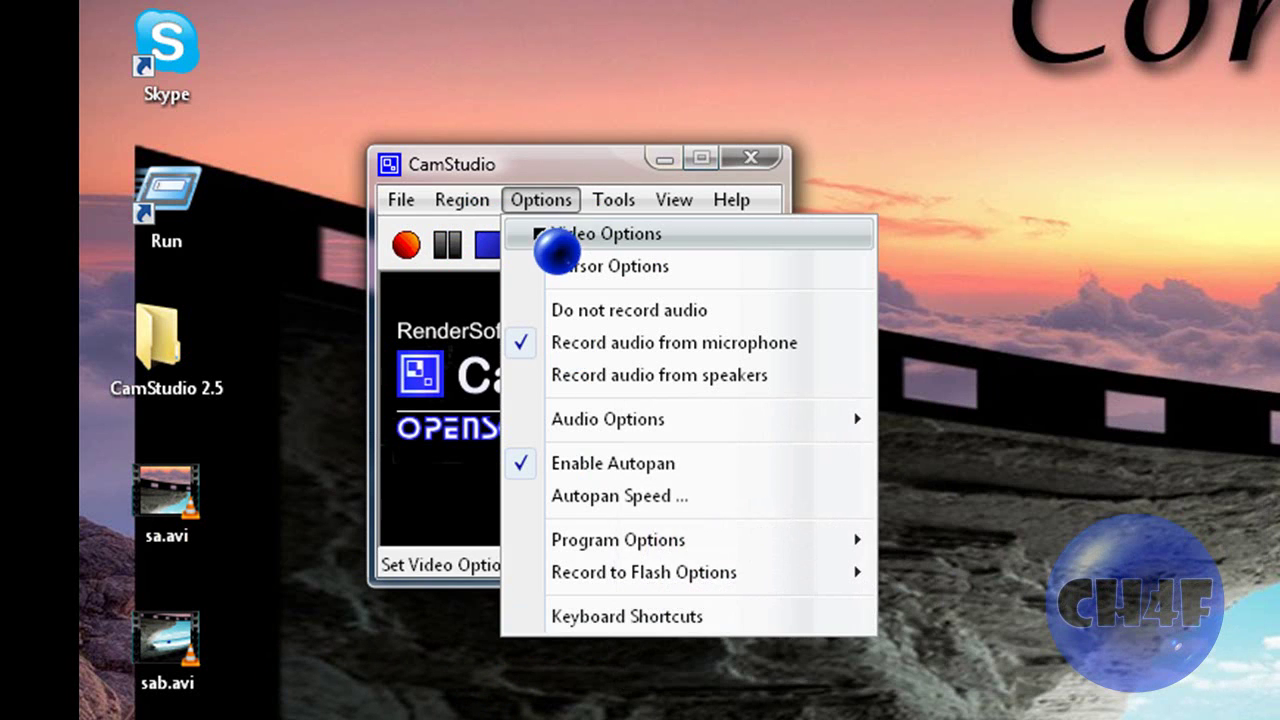
left_click(634, 616)
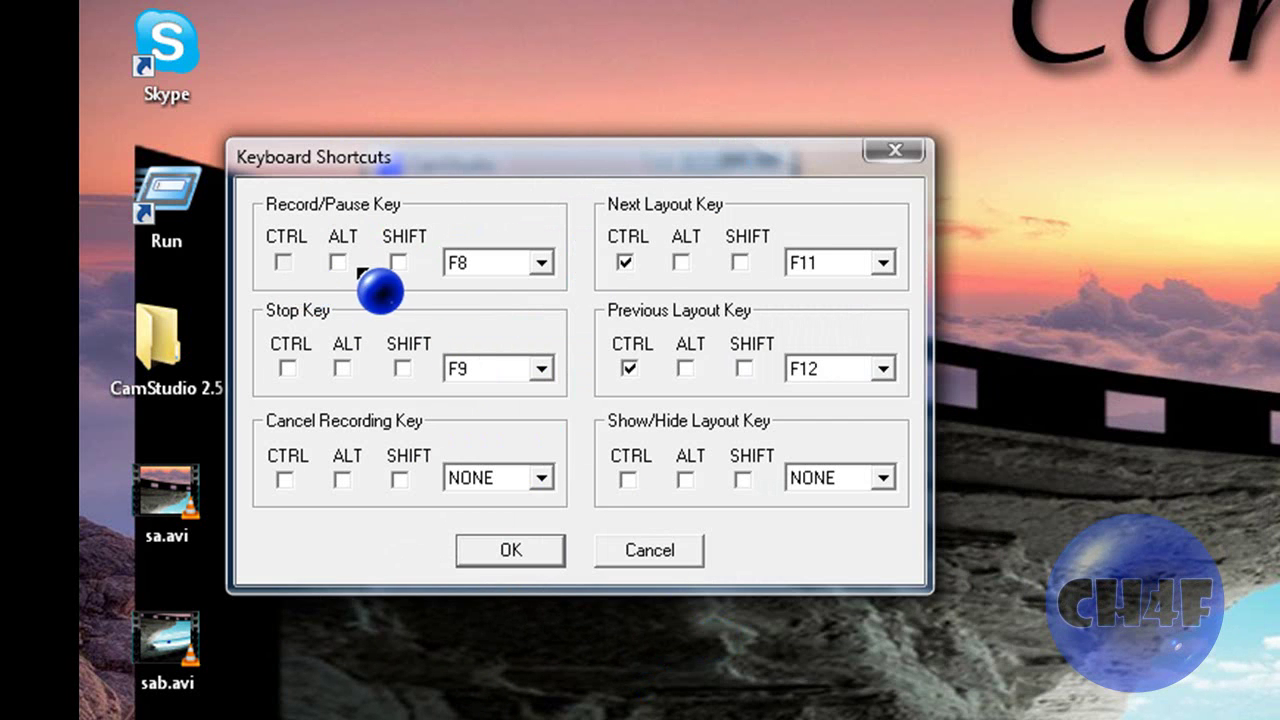
left_click(341, 264)
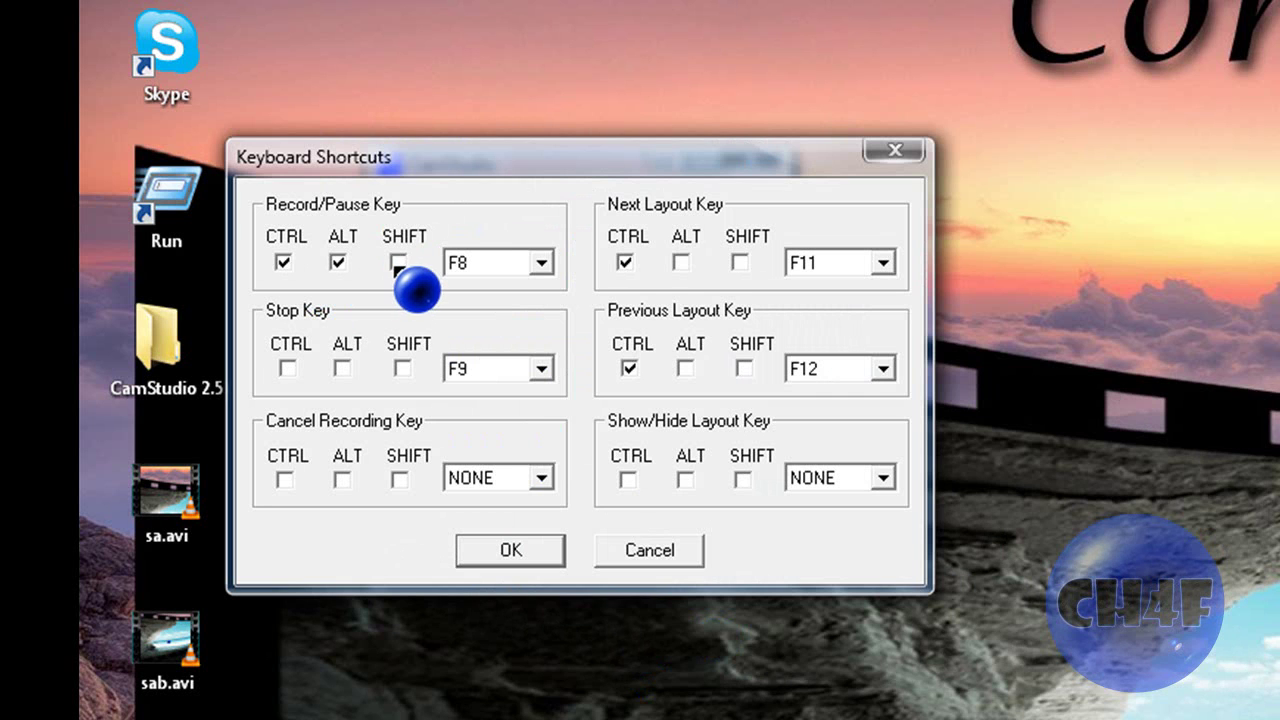
left_click(399, 263)
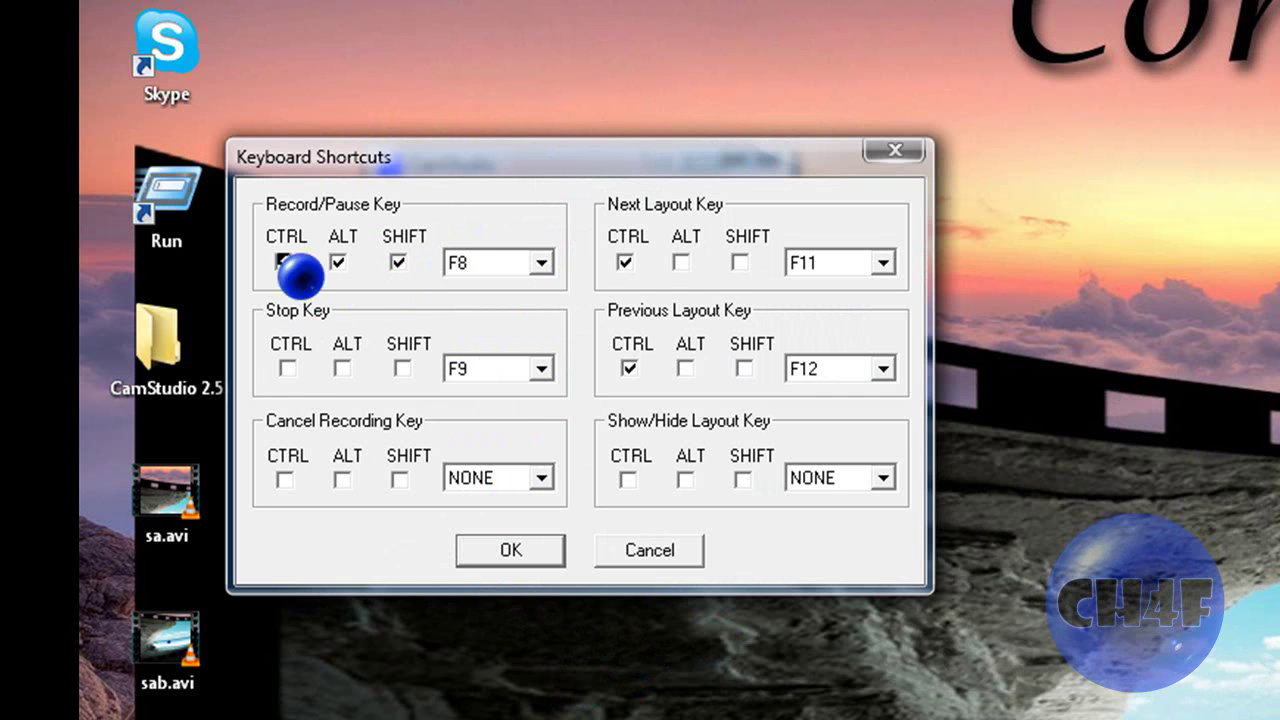
left_click(651, 551)
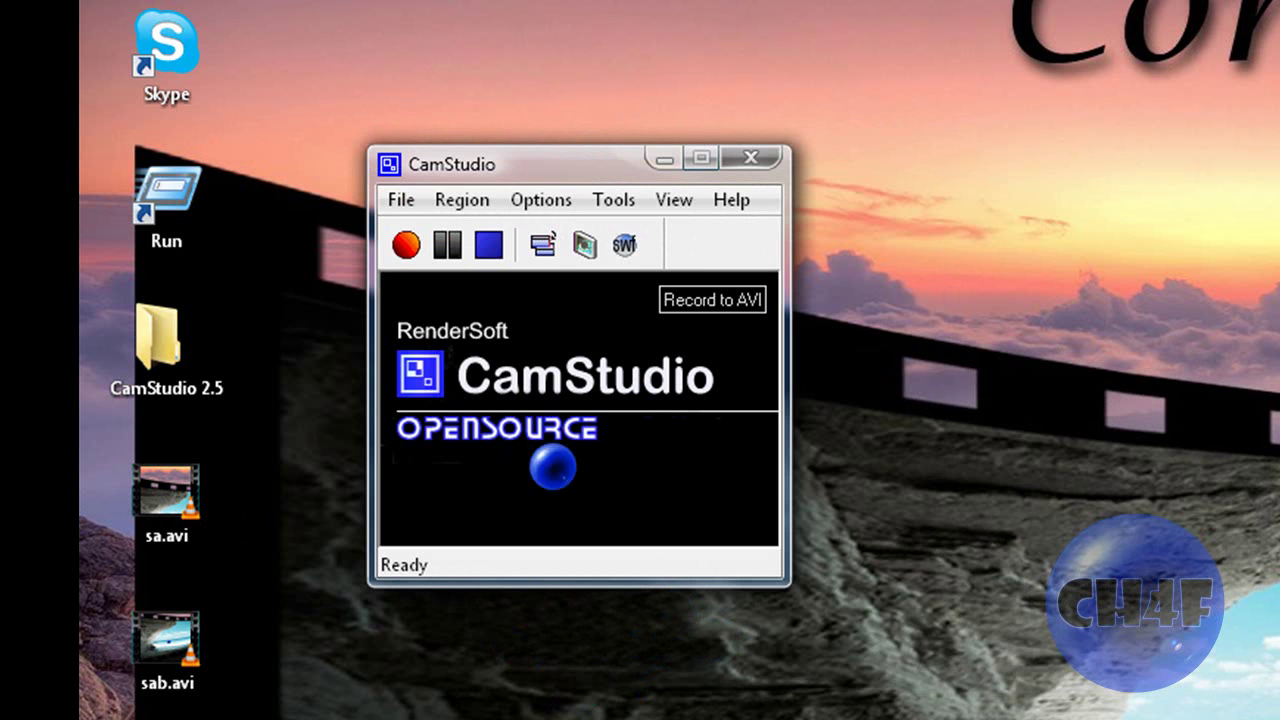
left_click(752, 162)
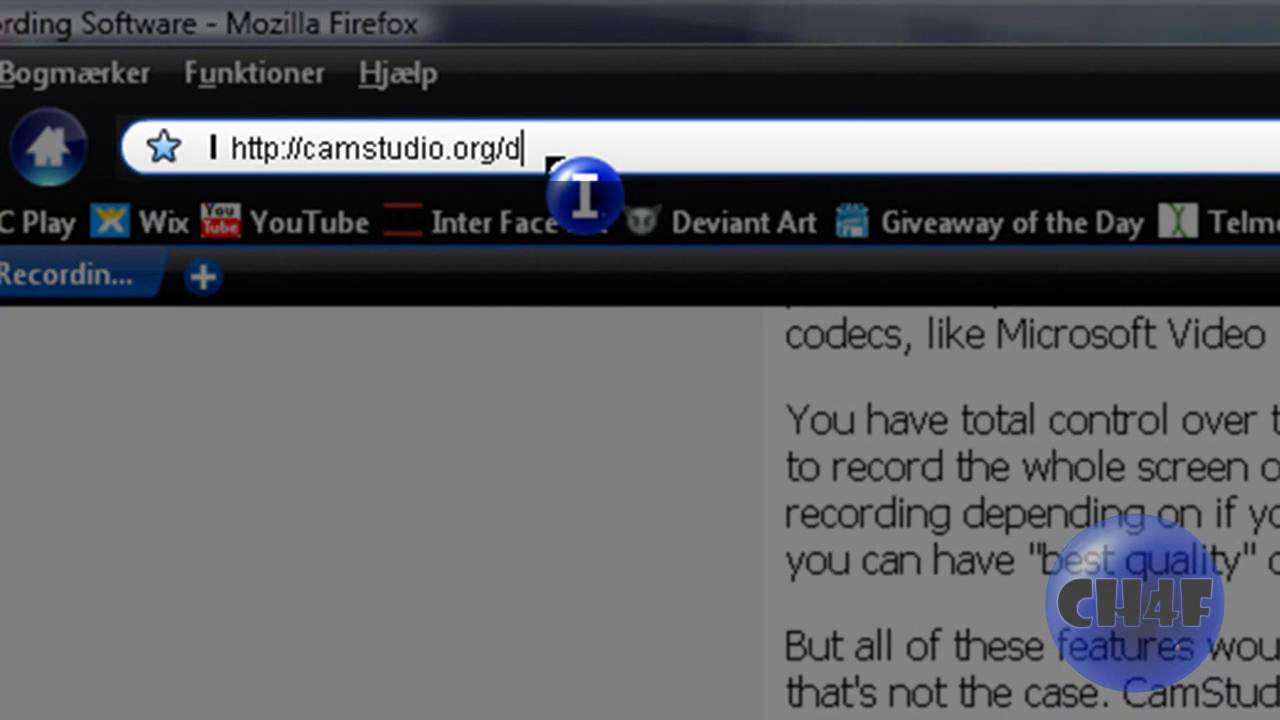
type("ev")
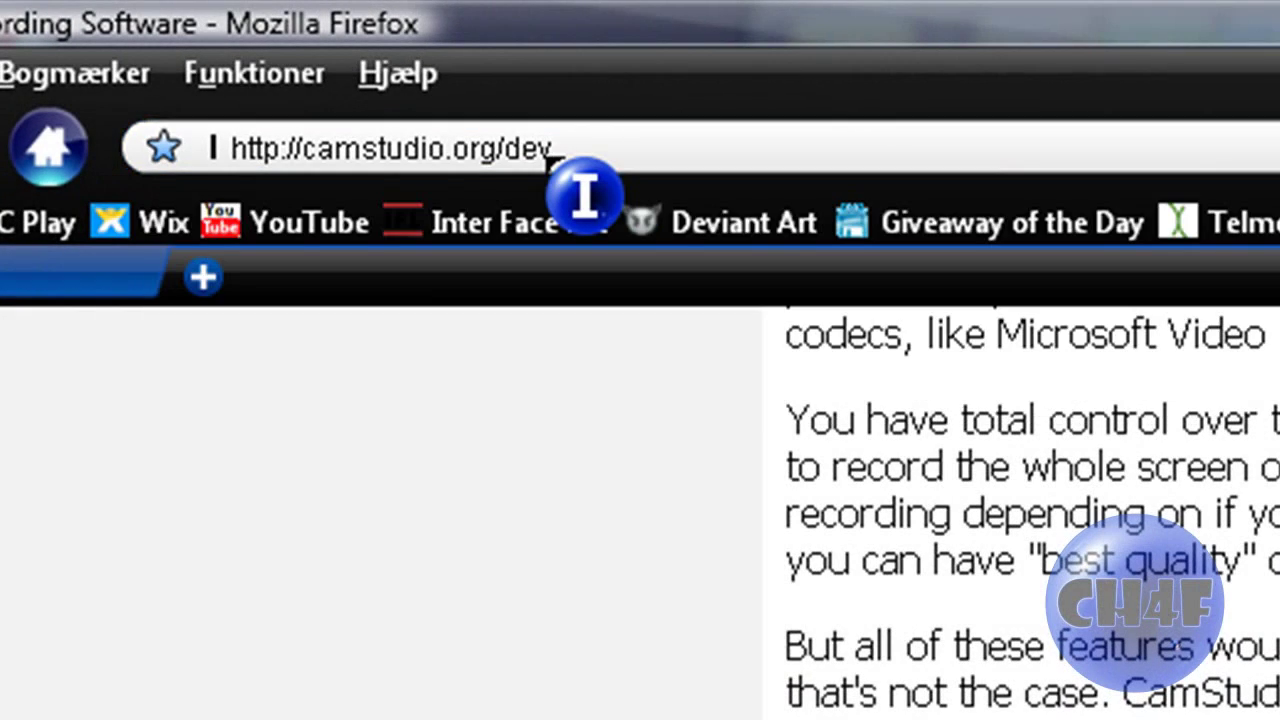
key("Return")
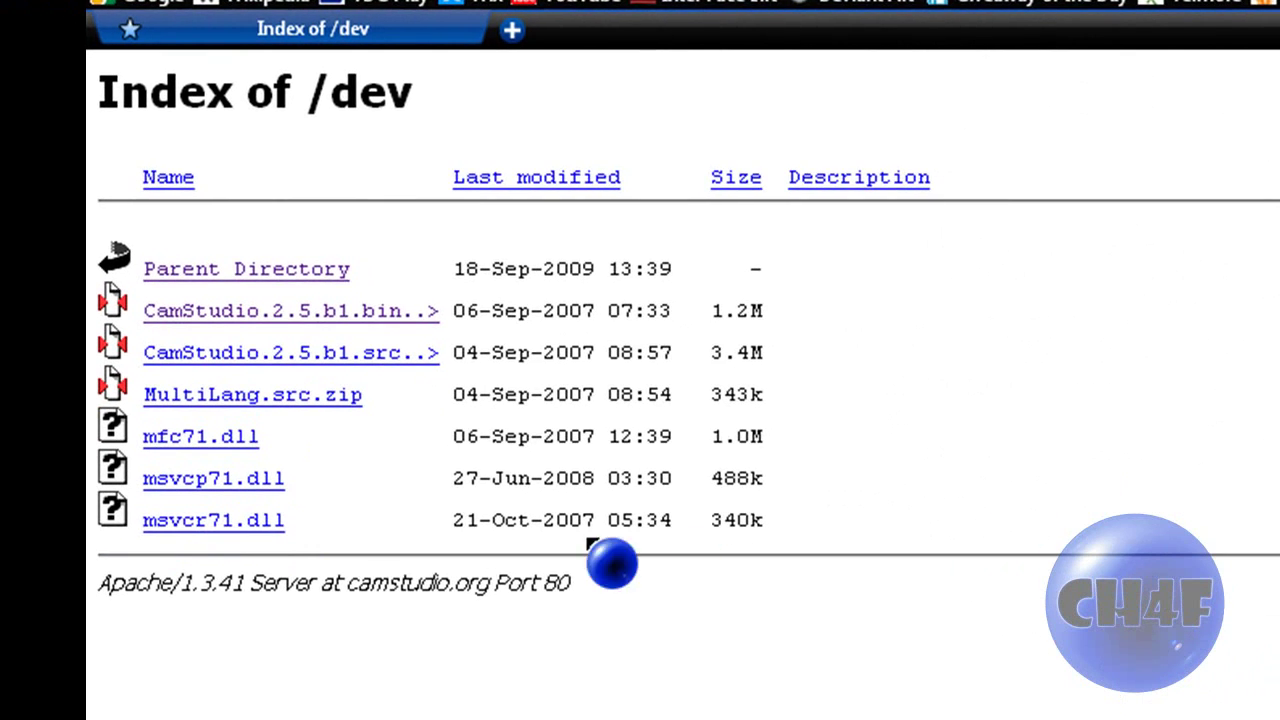
left_click(410, 312)
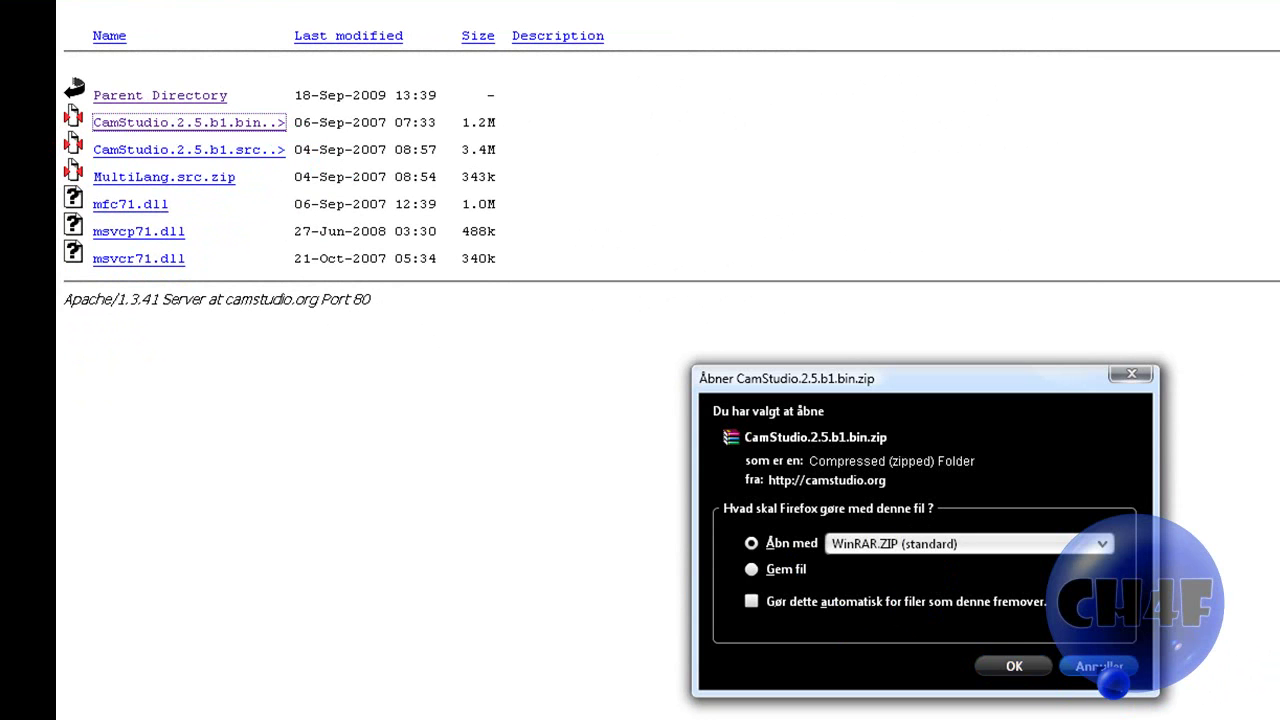
left_click(1098, 668)
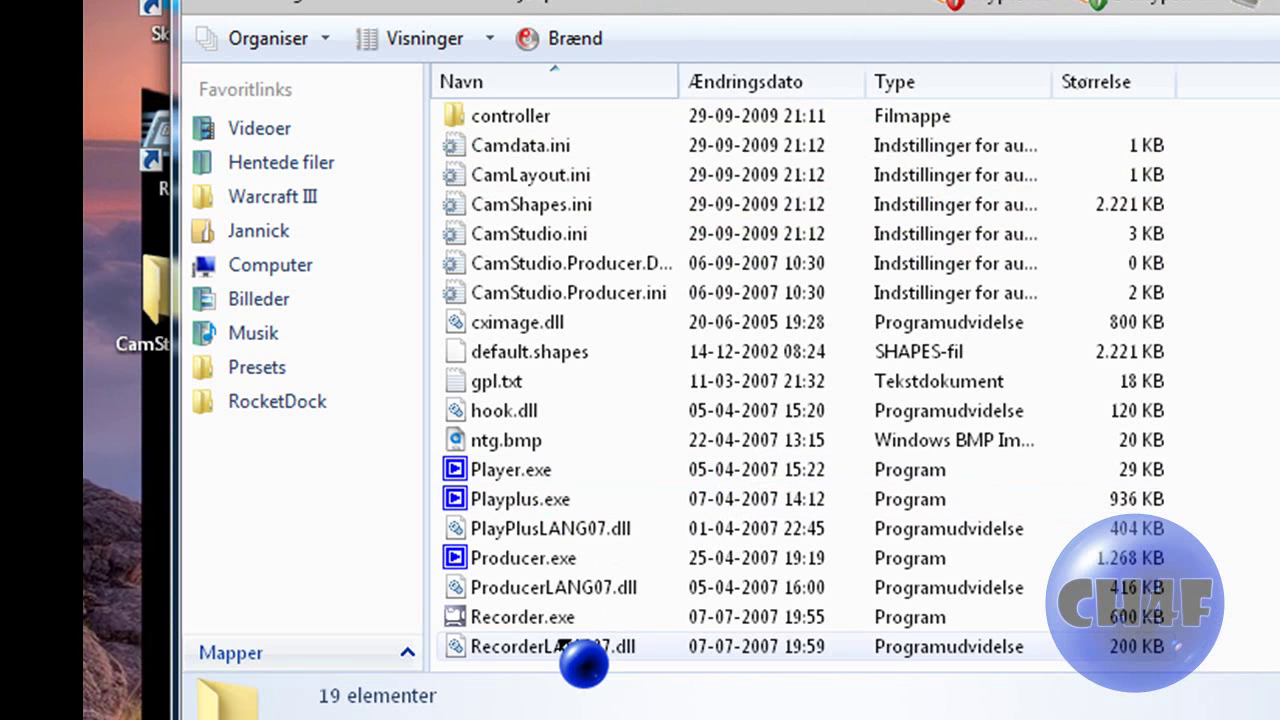
Launch Recorder.exe from the CamStudio 2.5 folder, look over the available options in this version, and close it.
double_click(542, 628)
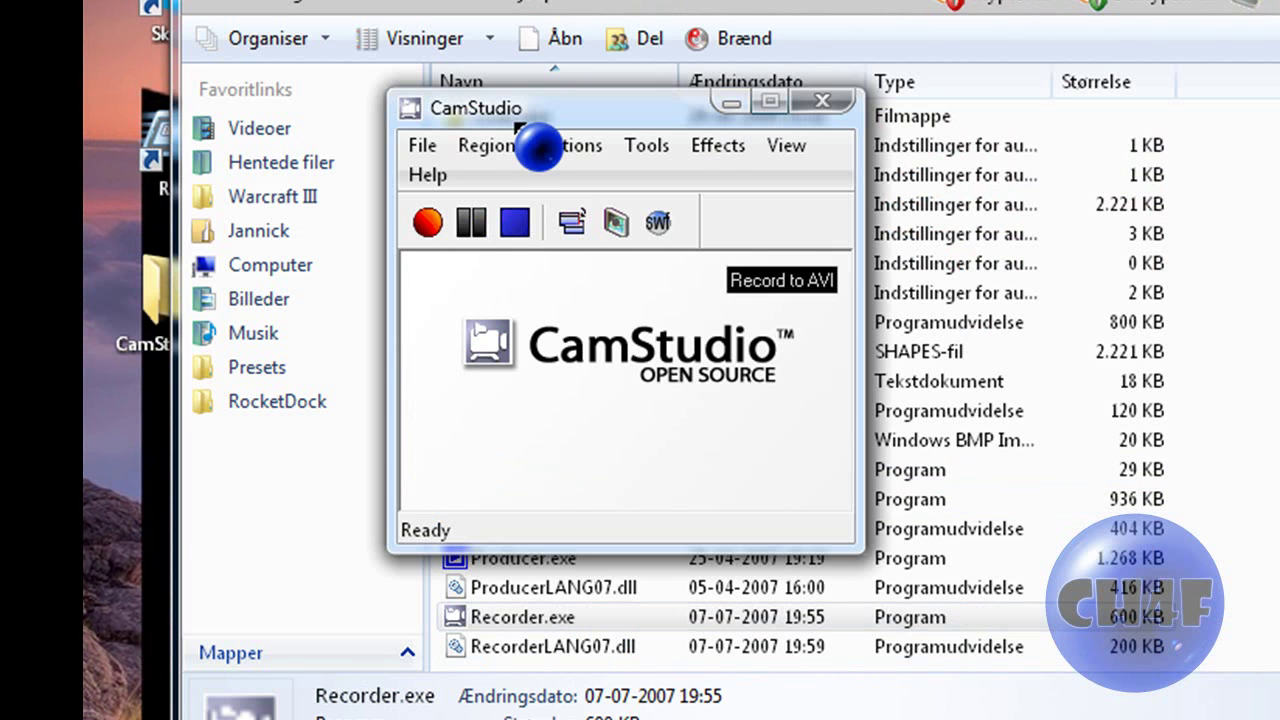
left_click_drag(545, 163, 493, 652)
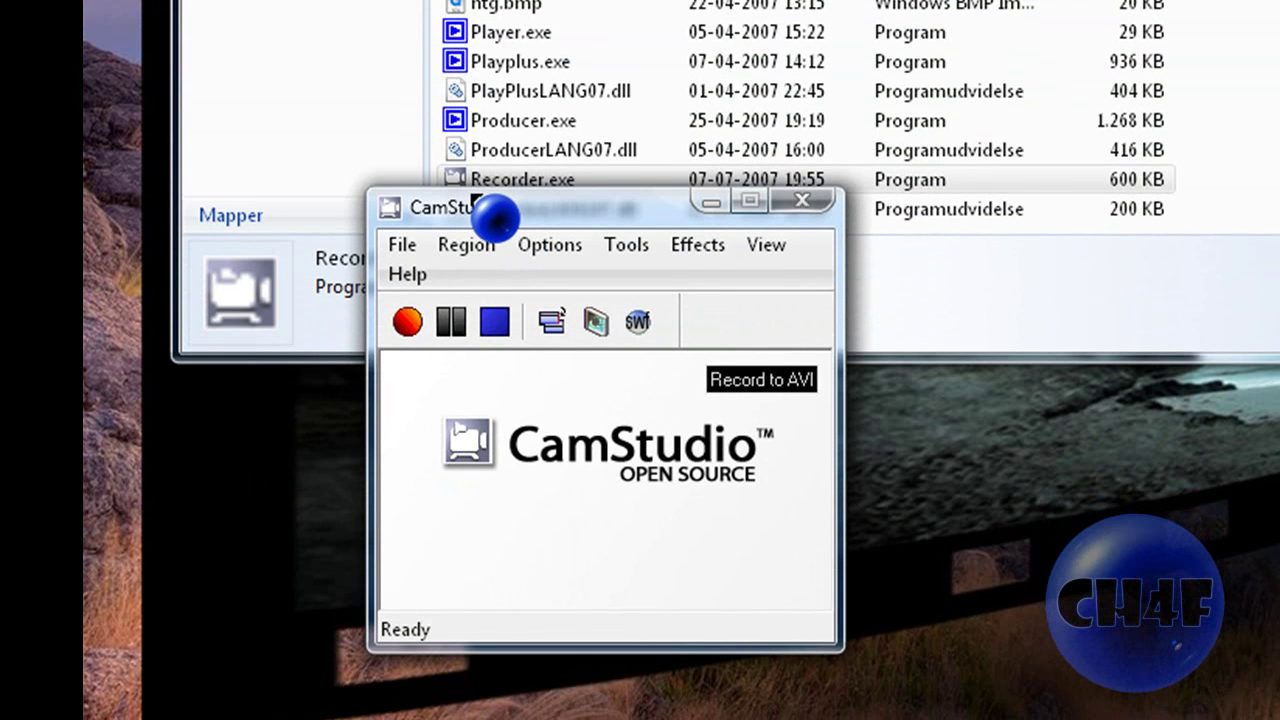
left_click(565, 250)
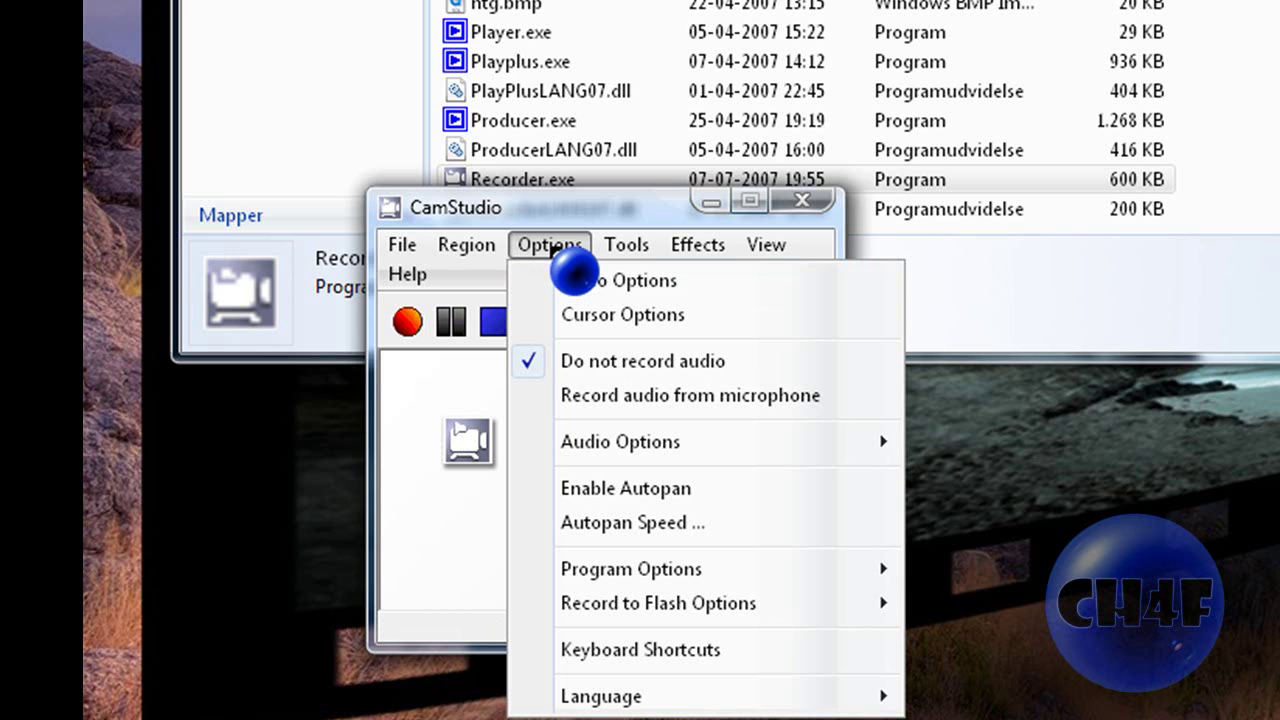
left_click(565, 250)
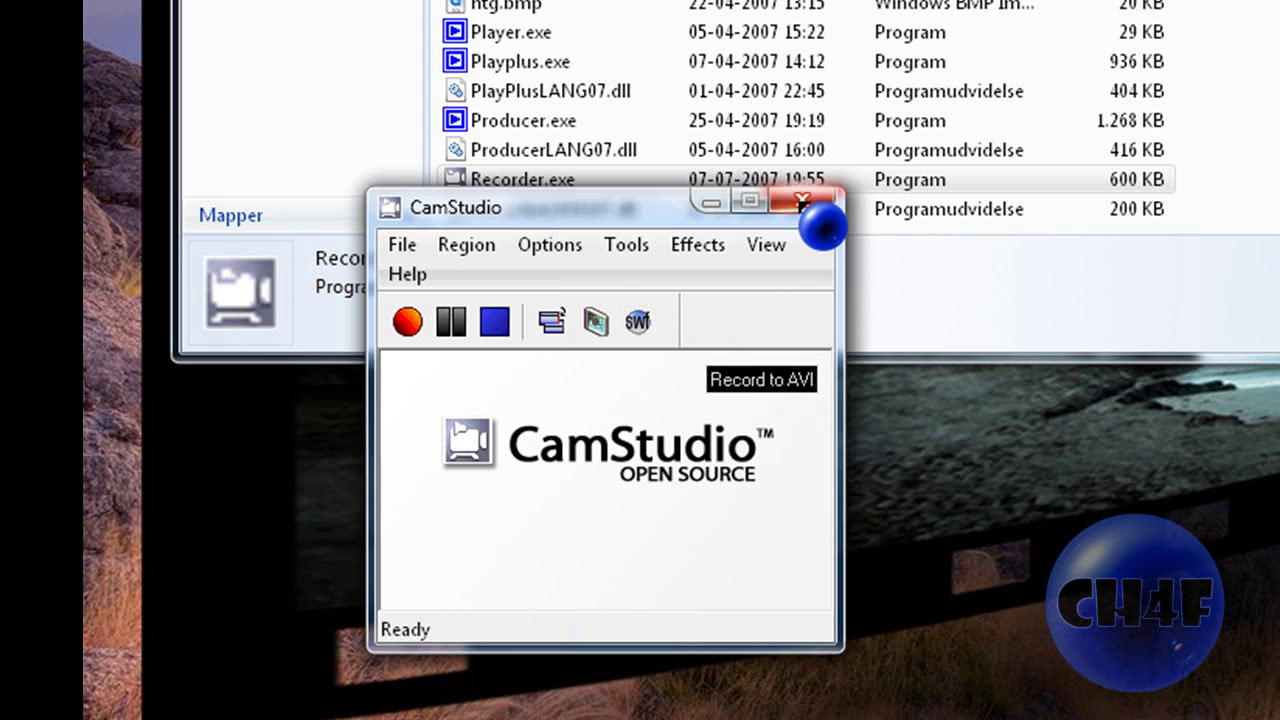
left_click(800, 201)
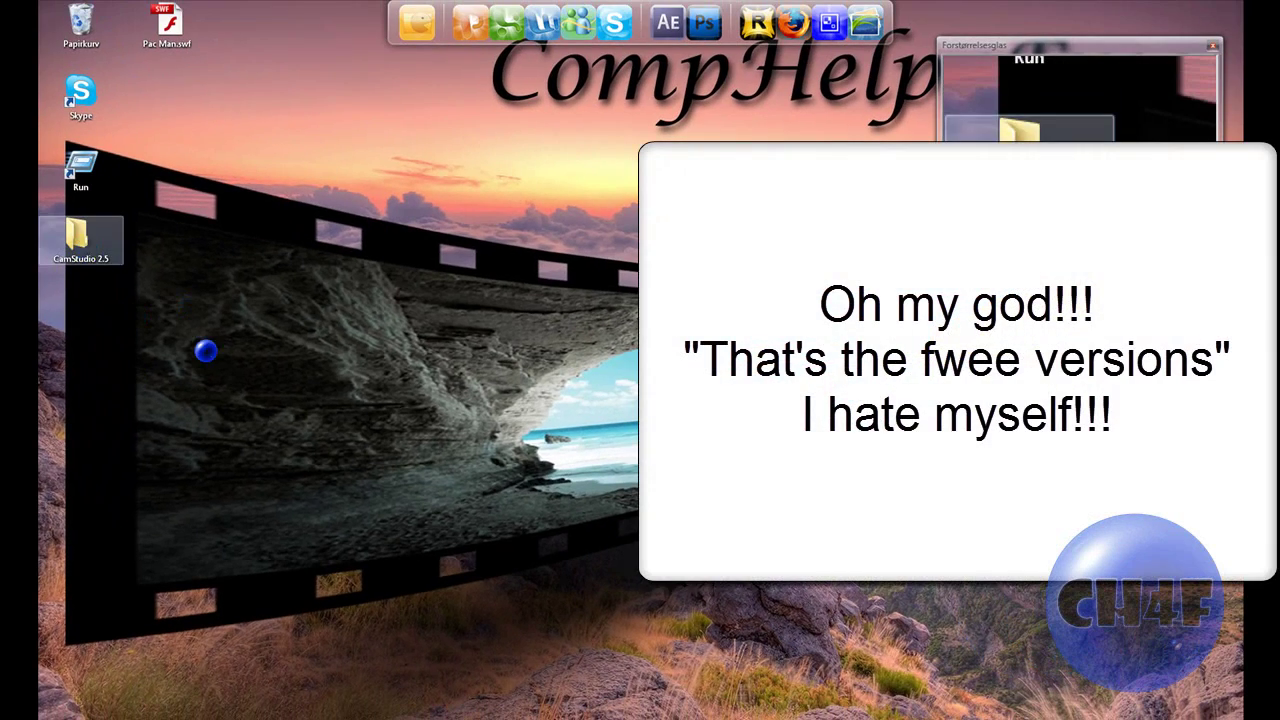
Open the CamStudio 2.5 folder on the desktop and sweep a selection across its files to review the contents.
double_click(80, 240)
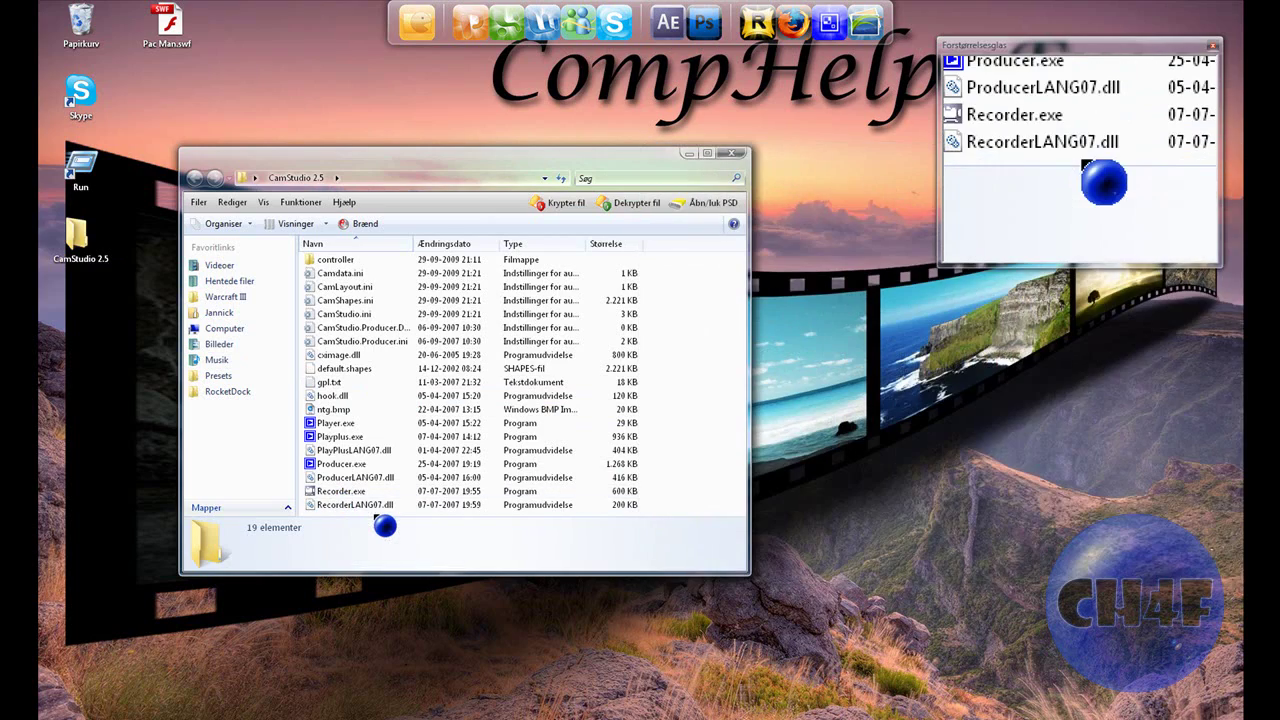
left_click_drag(385, 526, 458, 244)
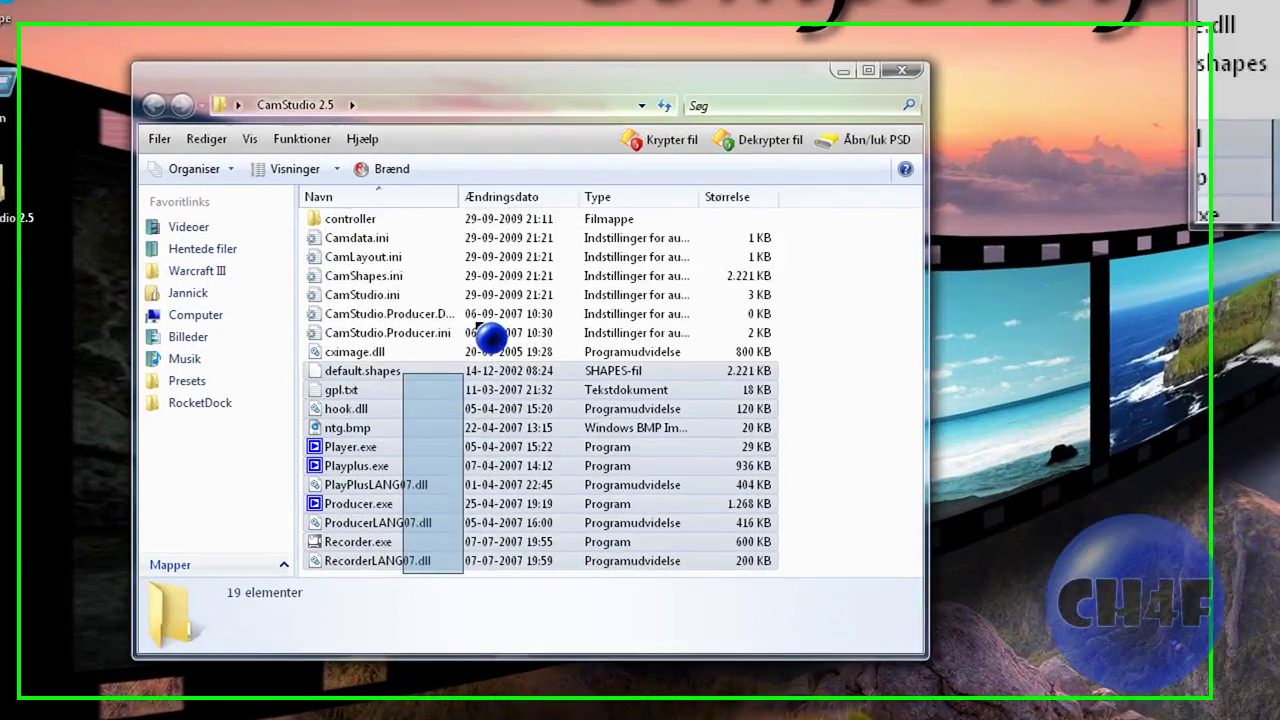
left_click_drag(538, 183, 500, 629)
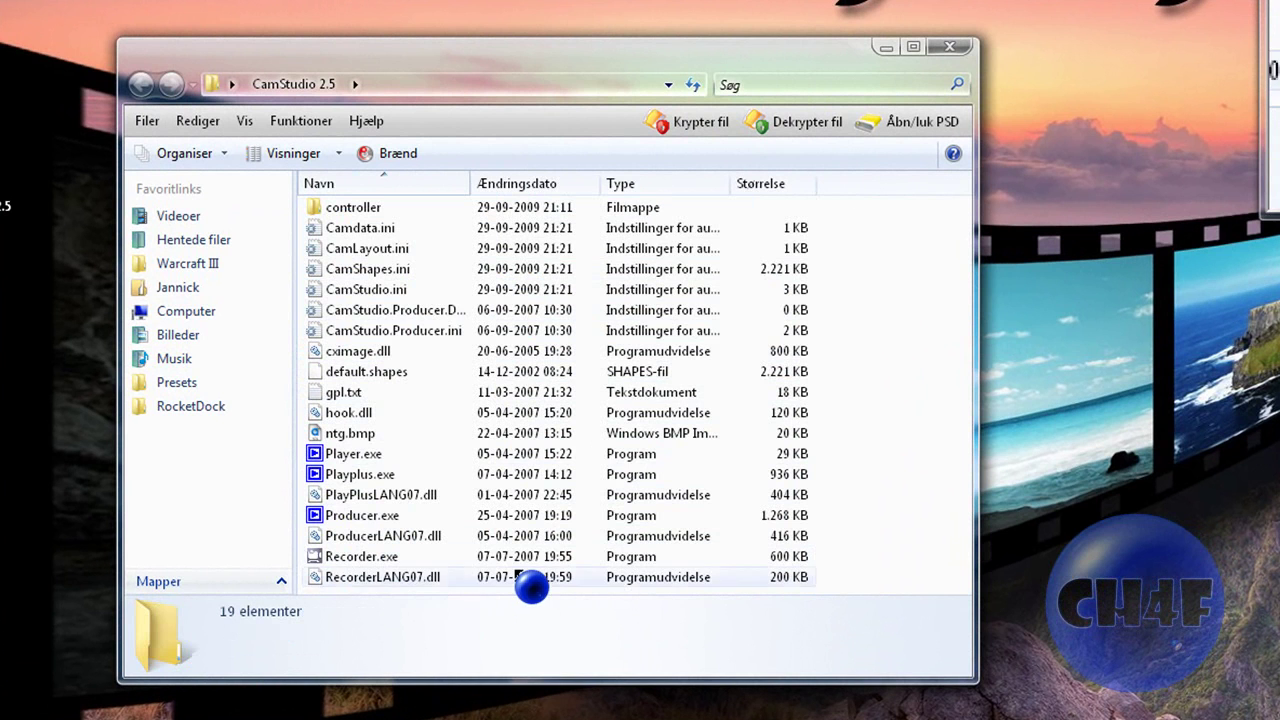